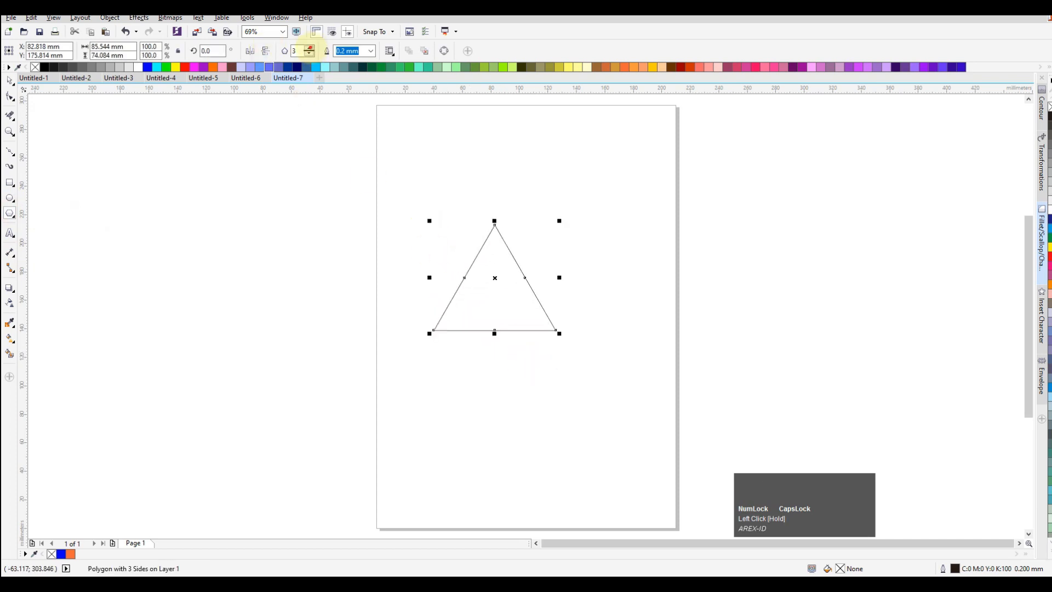
Step: Change the triangle into a six-sided polygon and convert it to curves
{"action": "left_click", "coordinate": [309, 48]}
{"action": "left_click", "coordinate": [310, 48]}
{"action": "left_click", "coordinate": [310, 48]}
{"action": "left_click", "coordinate": [102, 164]}
{"action": "left_click", "coordinate": [556, 296]}
{"action": "scroll", "coordinate": [626, 256], "scroll_direction": "up", "scroll_amount": 2}
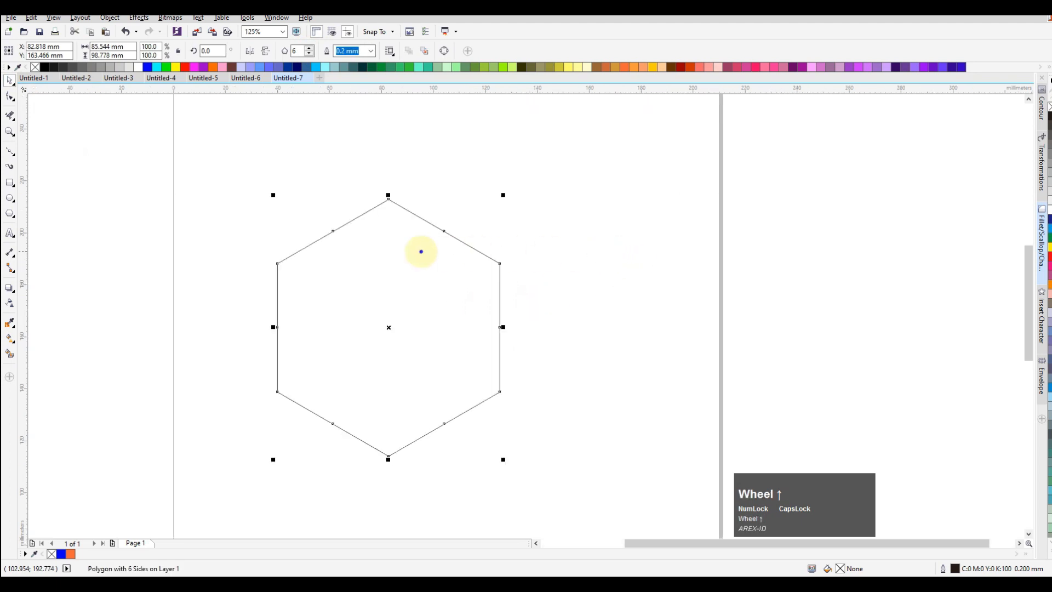
{"action": "right_click", "coordinate": [421, 251]}
{"action": "left_click", "coordinate": [460, 284]}
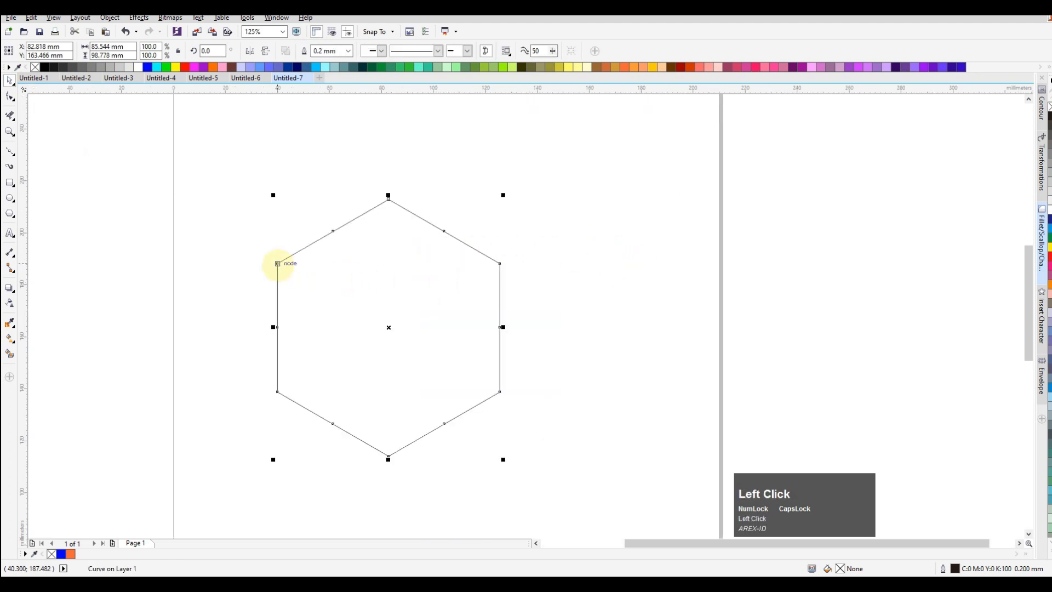
Step: Mirror a copy of the hexagon to its right, then snap another copy into the notch below the two hexagons
{"action": "left_click_drag", "start_coordinate": [274, 327], "coordinate": [540, 319]}
{"action": "right_click", "coordinate": [539, 319], "text": "ctrl"}
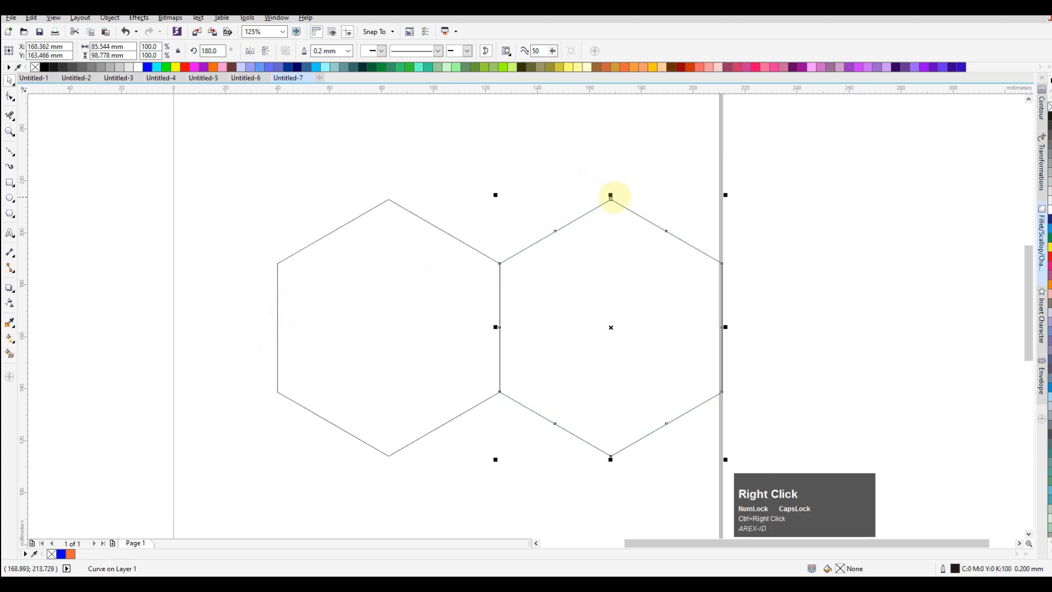
{"action": "left_click_drag", "start_coordinate": [610, 197], "coordinate": [500, 391]}
{"action": "right_click", "coordinate": [499, 391]}
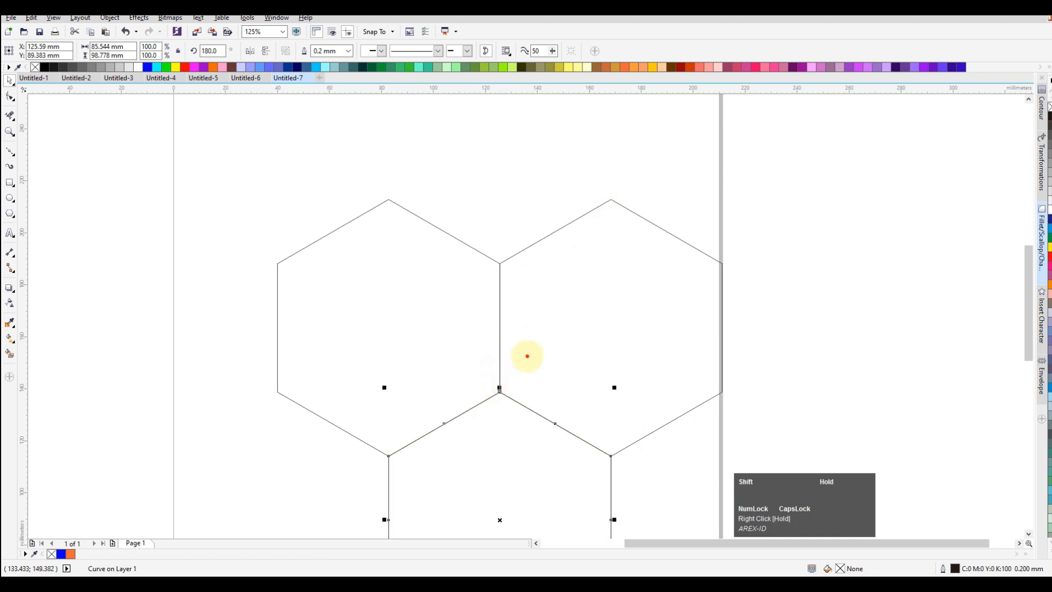
Step: Select all three hexagons, move them so they are centred across the page's width, and group them
{"action": "left_click", "coordinate": [529, 355], "text": "shift"}
{"action": "left_click", "coordinate": [456, 350], "text": "shift"}
{"action": "scroll", "coordinate": [527, 349], "scroll_direction": "down", "scroll_amount": 1}
{"action": "left_click_drag", "start_coordinate": [536, 348], "coordinate": [505, 329]}
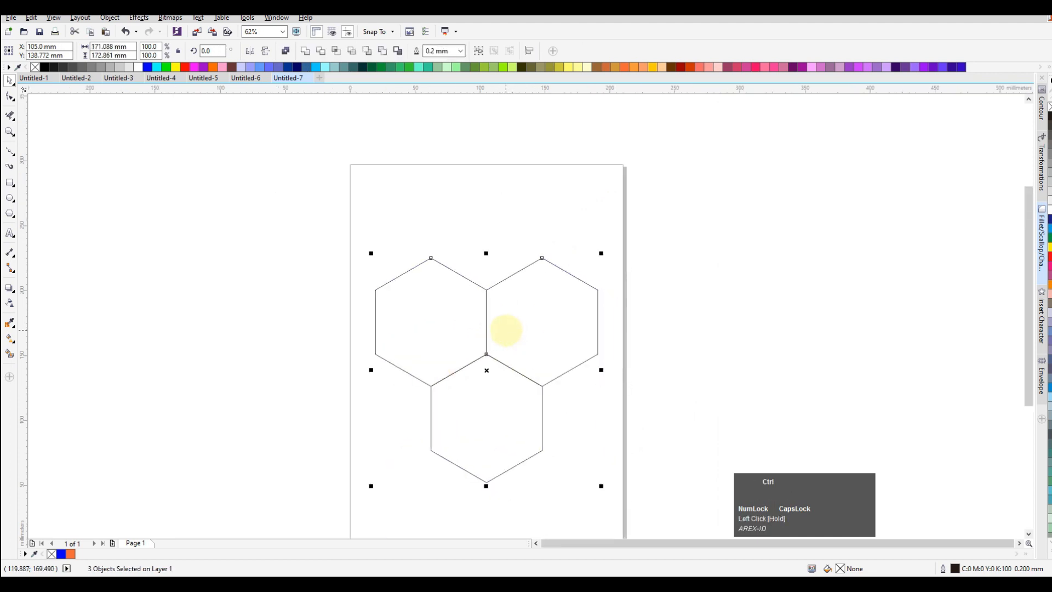
{"action": "key", "text": "ctrl+g"}
{"action": "key", "text": "F4"}
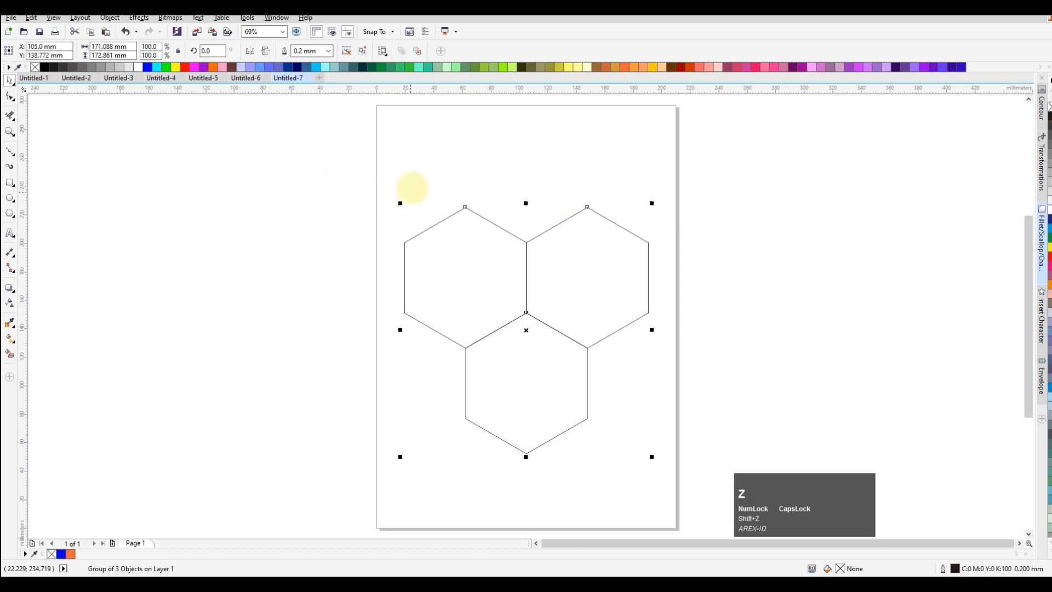
Step: Draw a bent line from the left hexagon's upper-left vertex through the shared centre vertex to the lower hexagon's lowest vertex
{"action": "left_click", "coordinate": [8, 132]}
{"action": "left_click_drag", "start_coordinate": [382, 187], "coordinate": [676, 456]}
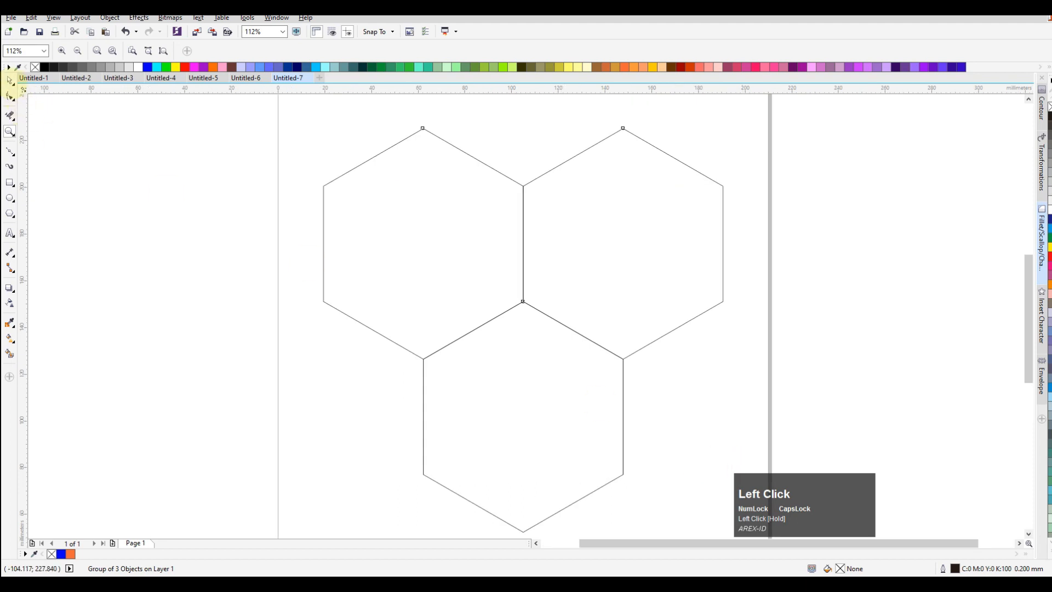
{"action": "left_click", "coordinate": [10, 80]}
{"action": "left_click", "coordinate": [10, 151]}
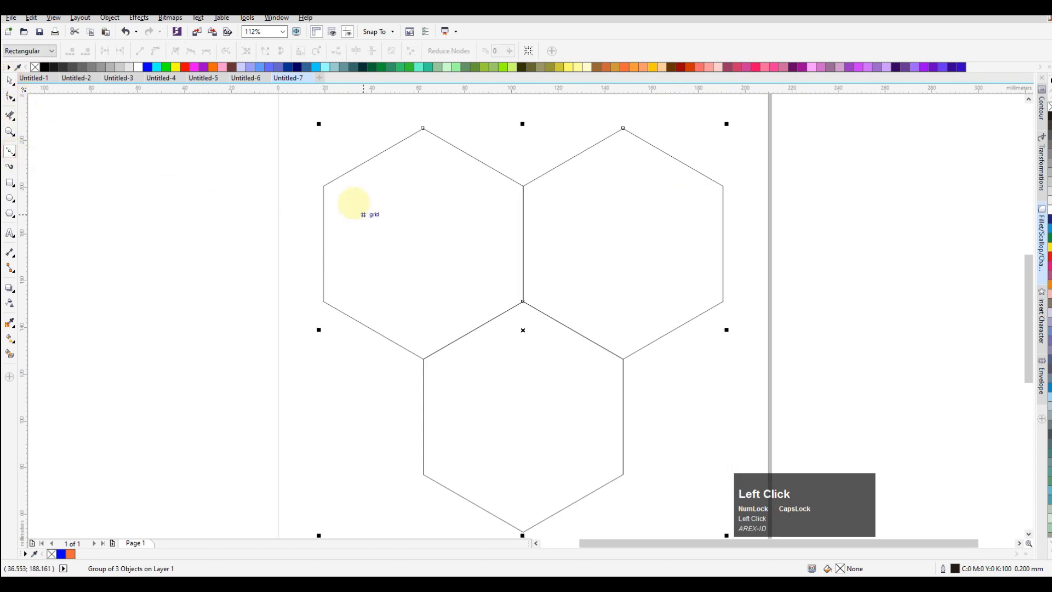
{"action": "left_click", "coordinate": [323, 186]}
{"action": "left_click", "coordinate": [522, 301]}
{"action": "left_click", "coordinate": [523, 532]}
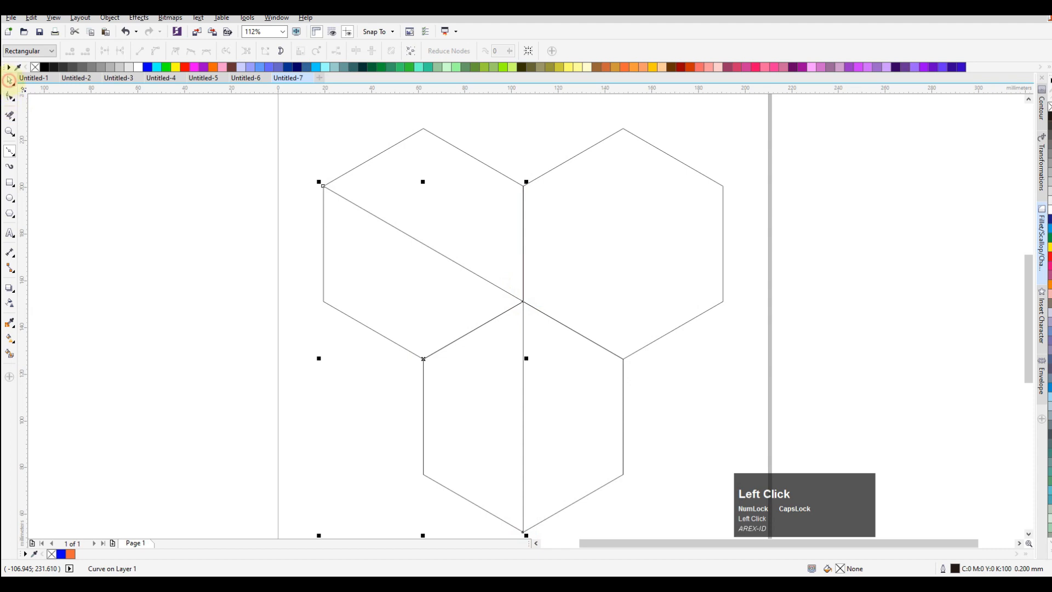
Step: Duplicate the bent line, snapping the copy's corner to the middle of the original's slanted segment
{"action": "left_click", "coordinate": [523, 301]}
{"action": "left_click_drag", "start_coordinate": [522, 301], "coordinate": [423, 243]}
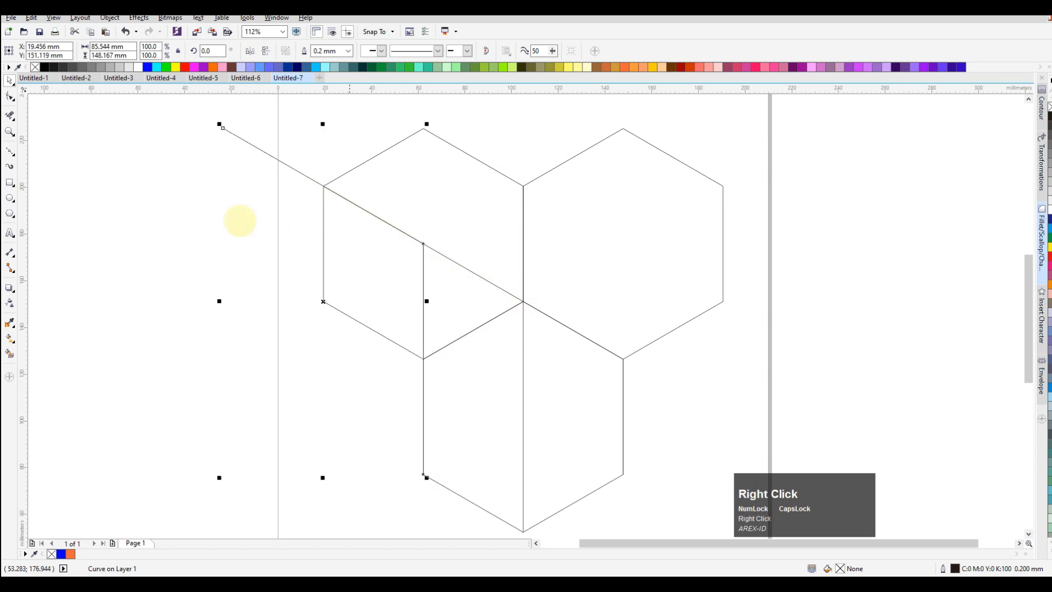
{"action": "left_click", "coordinate": [192, 210]}
Step: Draw a Bezier curve that rounds the corner of the copied bent line, from its slanted segment to its vertical one
{"action": "left_click", "coordinate": [7, 151]}
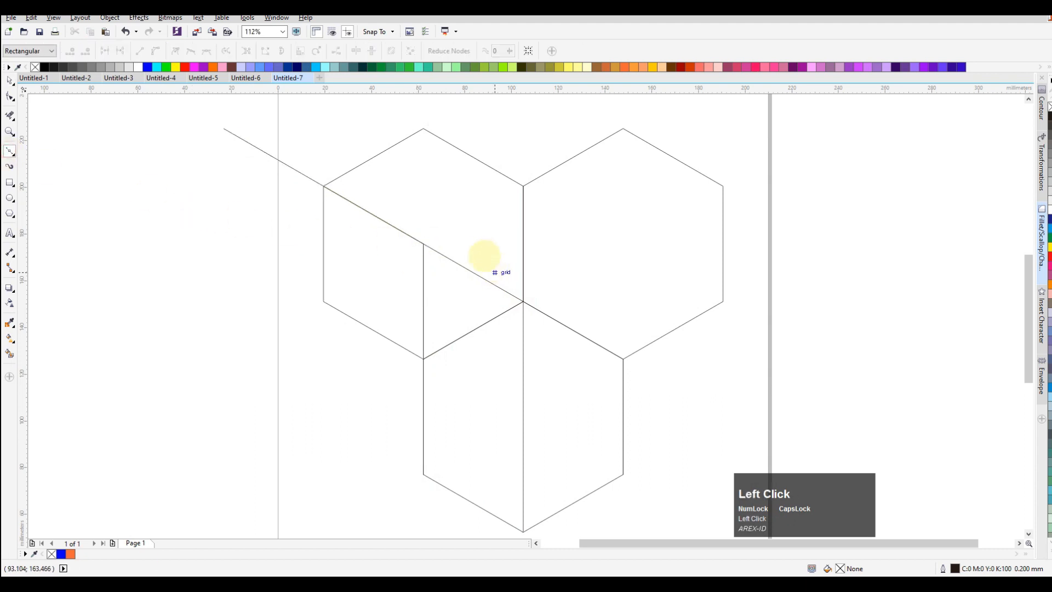
{"action": "scroll", "coordinate": [480, 258], "scroll_direction": "up", "scroll_amount": 3}
{"action": "left_click", "coordinate": [337, 212]}
{"action": "left_click_drag", "start_coordinate": [381, 300], "coordinate": [381, 364]}
{"action": "left_click", "coordinate": [10, 82]}
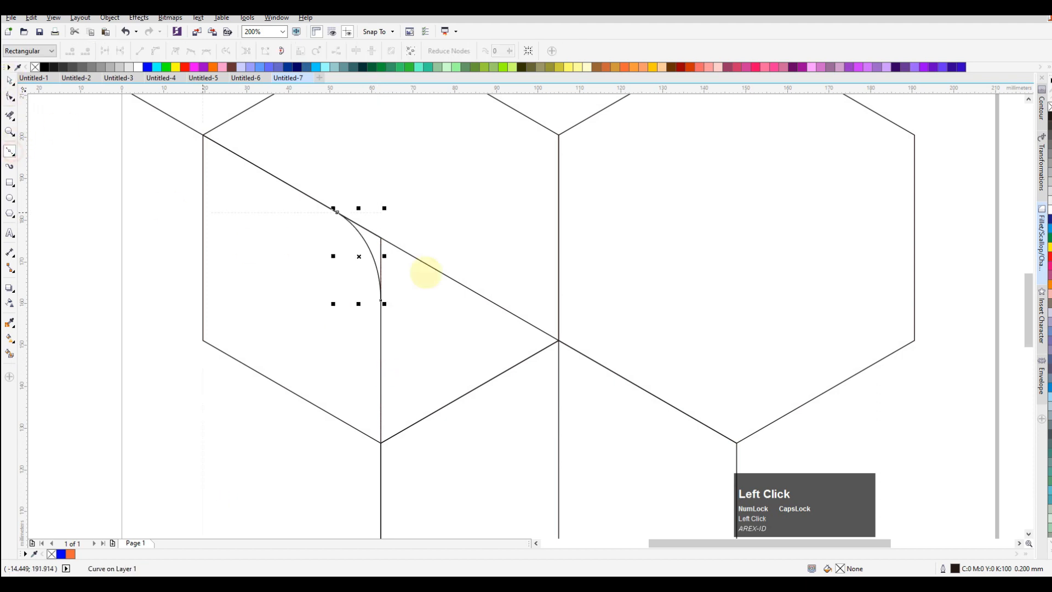
Step: Draw a matching Bezier curve that rounds the original bent line's corner at the shared centre vertex
{"action": "left_click", "coordinate": [515, 315]}
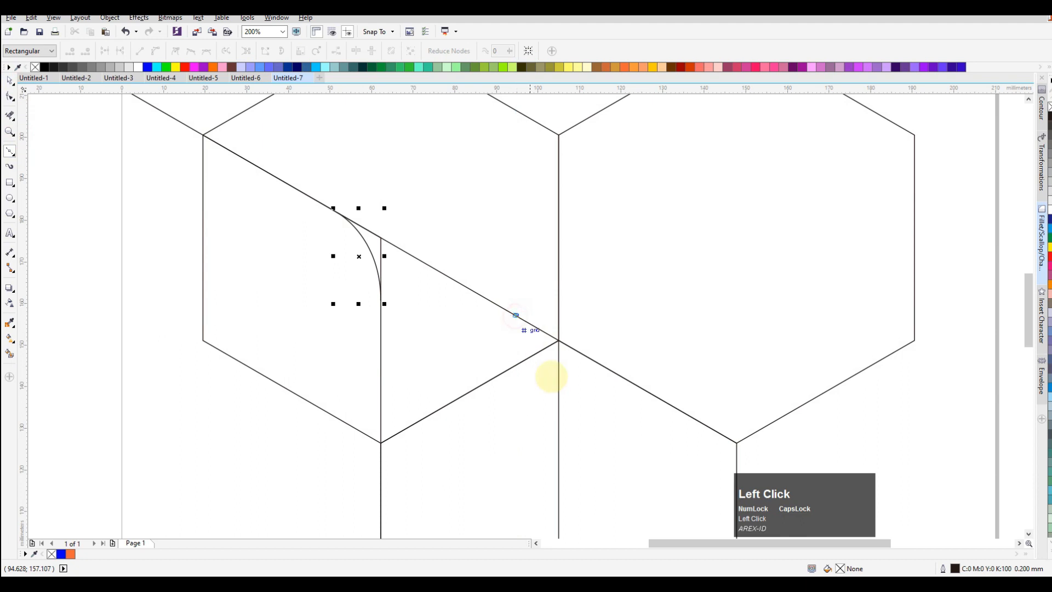
{"action": "left_click_drag", "start_coordinate": [558, 406], "coordinate": [559, 451]}
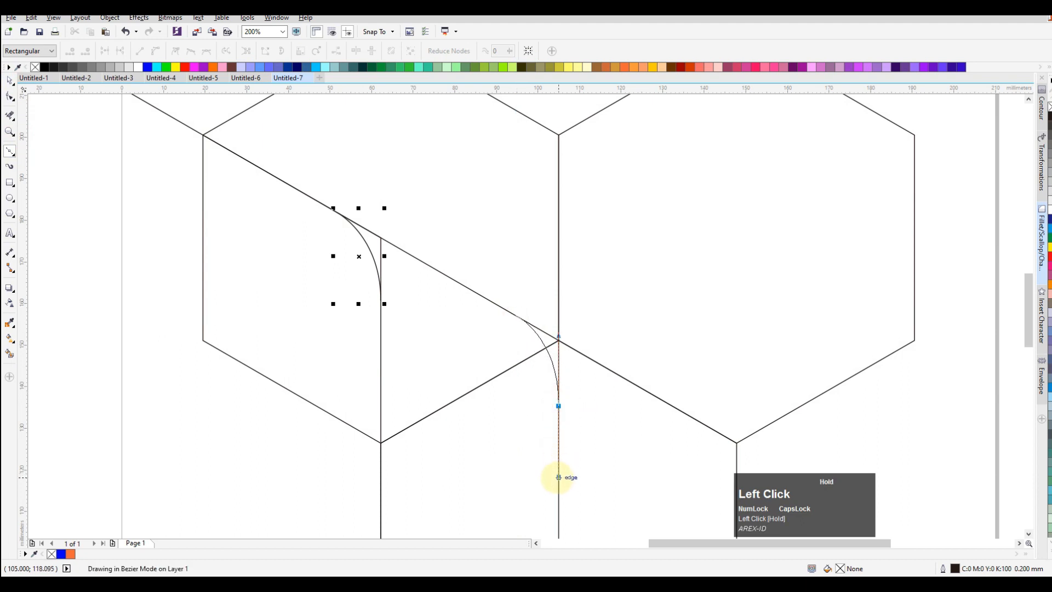
{"action": "left_click_drag", "start_coordinate": [558, 476], "coordinate": [558, 476]}
{"action": "scroll", "coordinate": [372, 224], "scroll_direction": "down", "scroll_amount": 2}
{"action": "scroll", "coordinate": [163, 133], "scroll_direction": "up", "scroll_amount": 1}
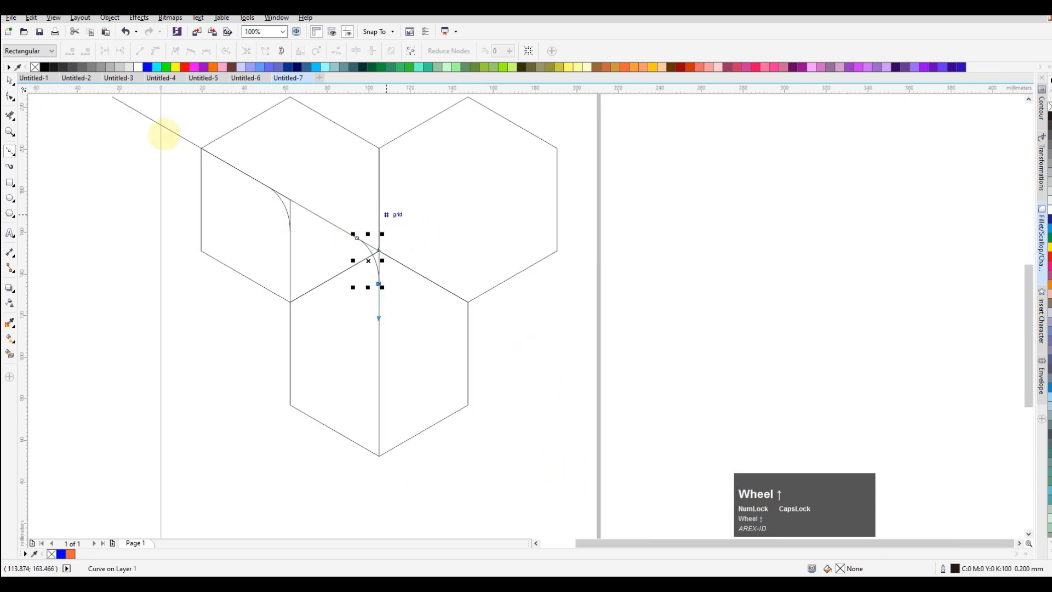
Step: Ungroup the three hexagons and weld them into one outline
{"action": "left_click", "coordinate": [8, 81]}
{"action": "left_click_drag", "start_coordinate": [322, 153], "coordinate": [379, 162]}
{"action": "key", "text": "ctrl+z"}
{"action": "left_click", "coordinate": [345, 51]}
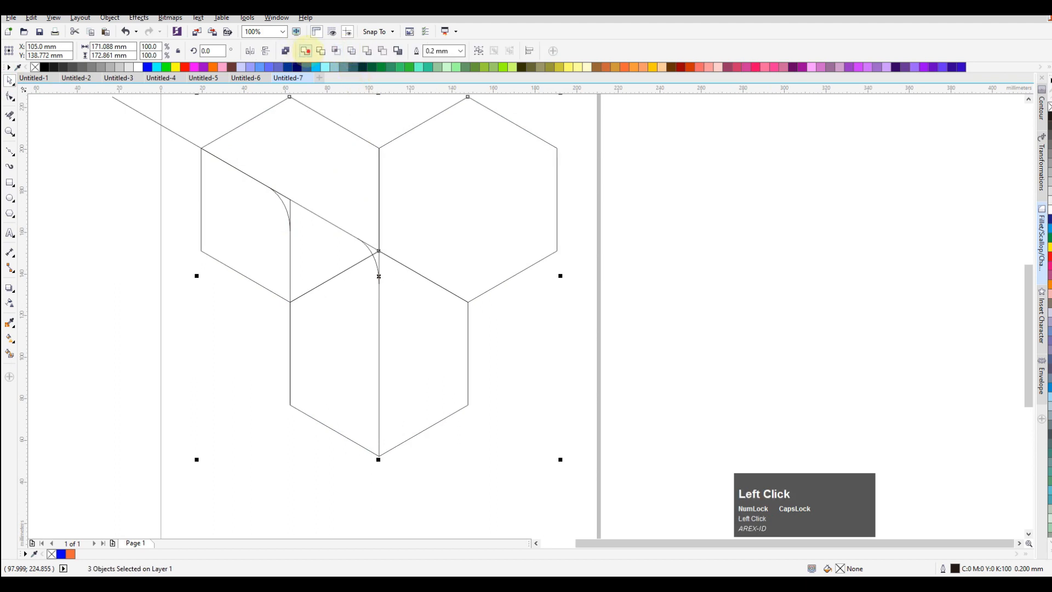
{"action": "left_click", "coordinate": [305, 50]}
Step: Fillet the corners of the welded outline with a 10 mm radius
{"action": "scroll", "coordinate": [397, 268], "scroll_direction": "down", "scroll_amount": 1}
{"action": "scroll", "coordinate": [378, 226], "scroll_direction": "up", "scroll_amount": 1}
{"action": "left_click", "coordinate": [1042, 241]}
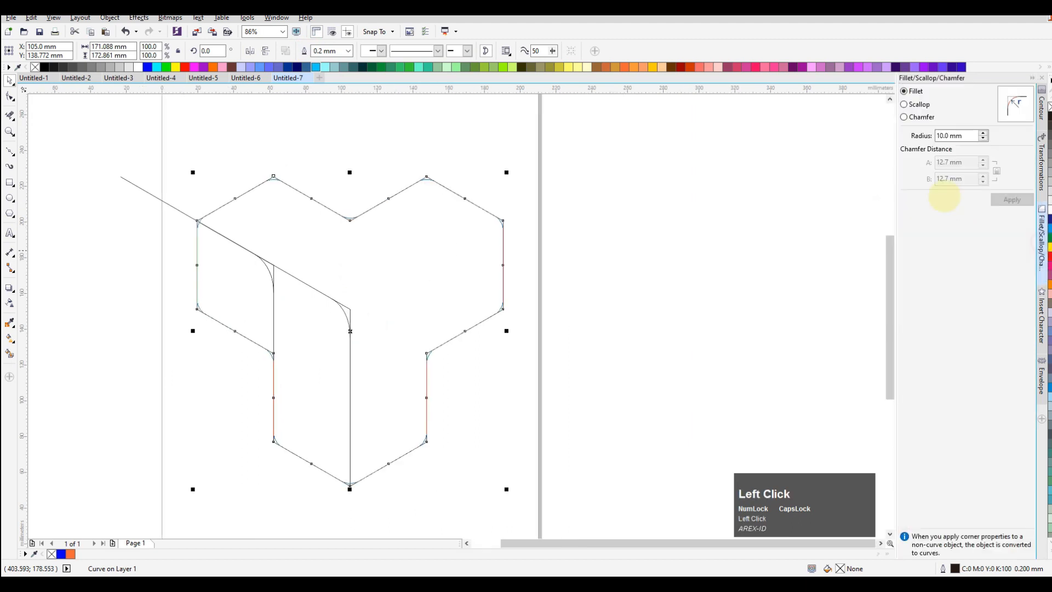
{"action": "left_click", "coordinate": [1007, 199]}
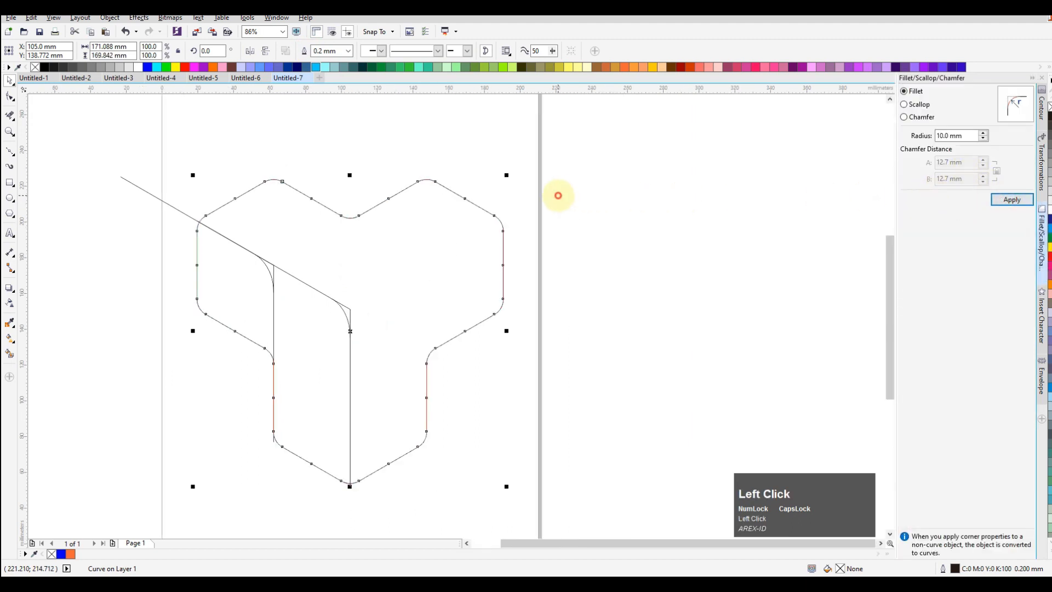
{"action": "left_click", "coordinate": [375, 158]}
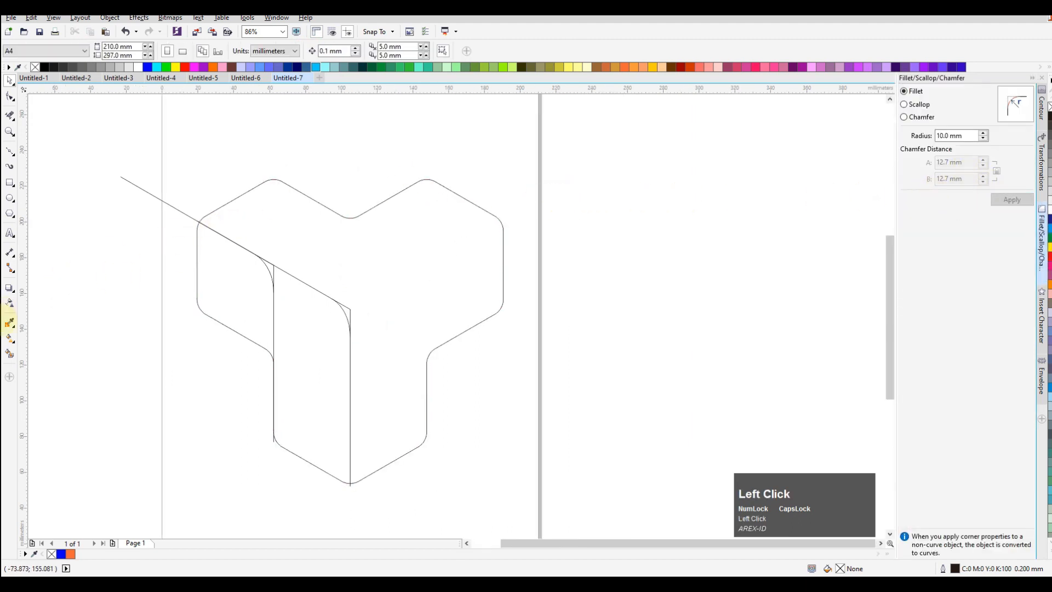
Step: Smart-fill the left panel and the vertical panel beside it in blue, with the rounded curves as their boundaries
{"action": "left_click", "coordinate": [265, 274]}
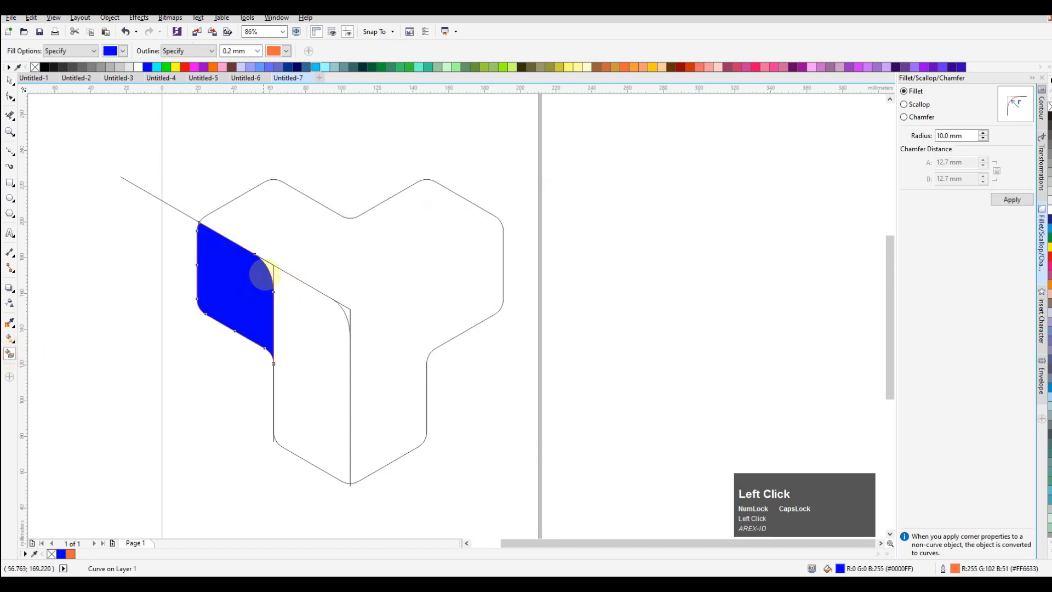
{"action": "left_click", "coordinate": [280, 281]}
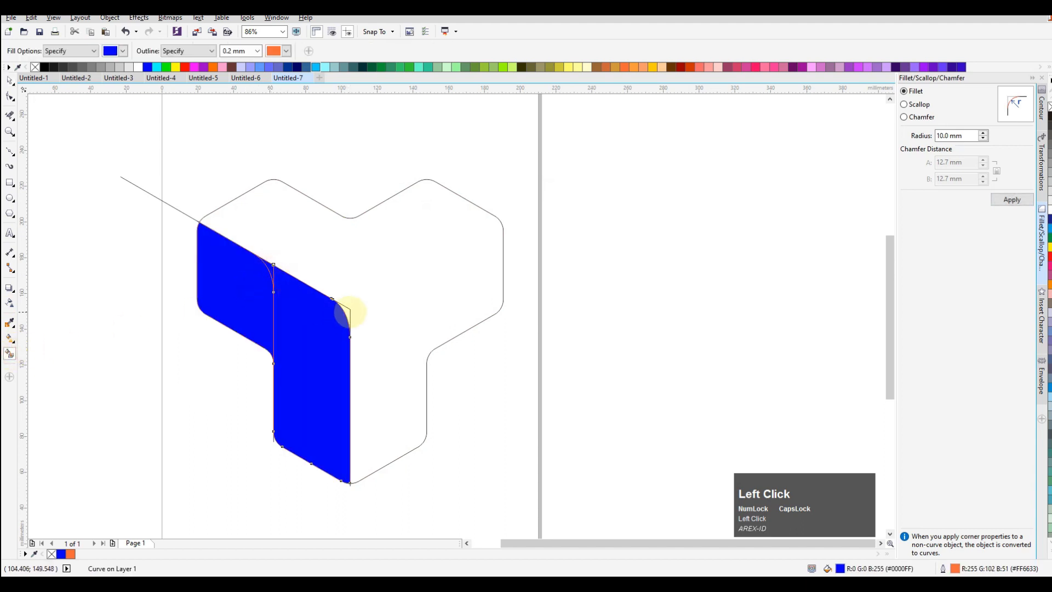
Step: Weld the small corner sliver at the upper end of the rounded fold to the blue vertical panel
{"action": "left_click", "coordinate": [9, 80]}
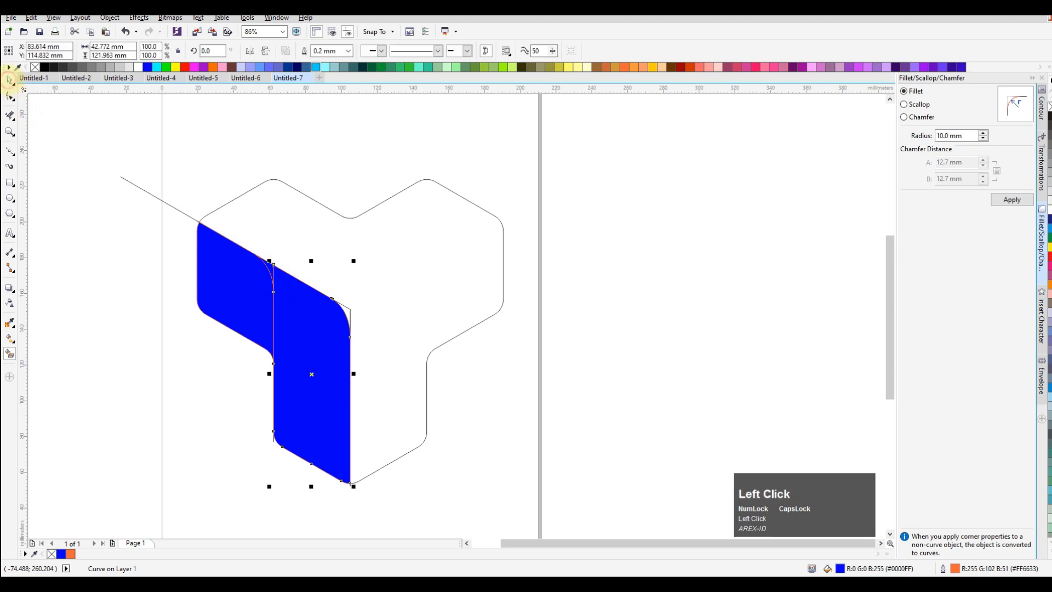
{"action": "left_click", "coordinate": [110, 266]}
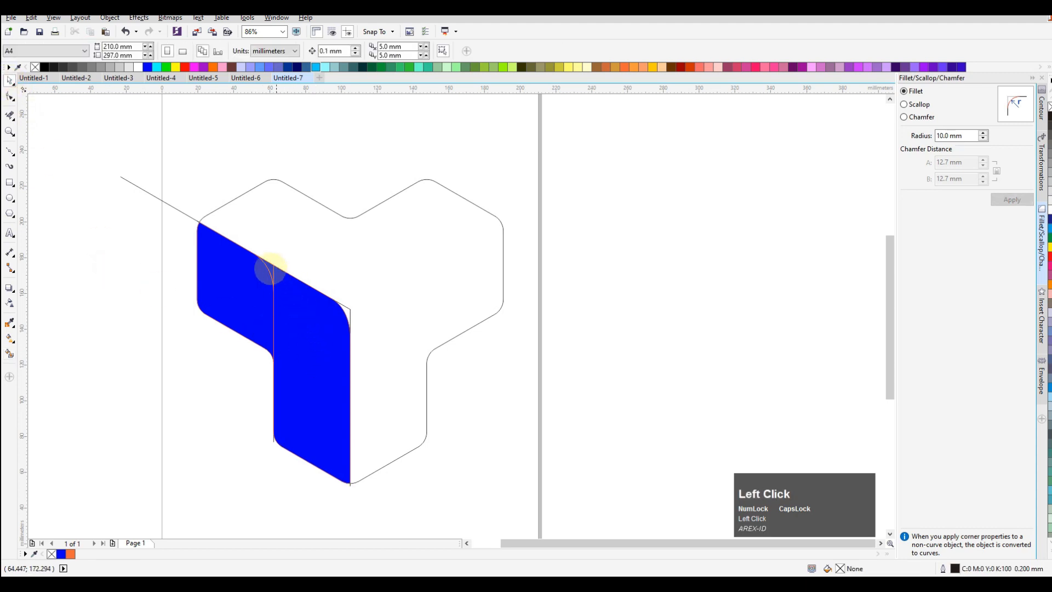
{"action": "left_click", "coordinate": [270, 266]}
{"action": "left_click", "coordinate": [305, 304], "text": "shift"}
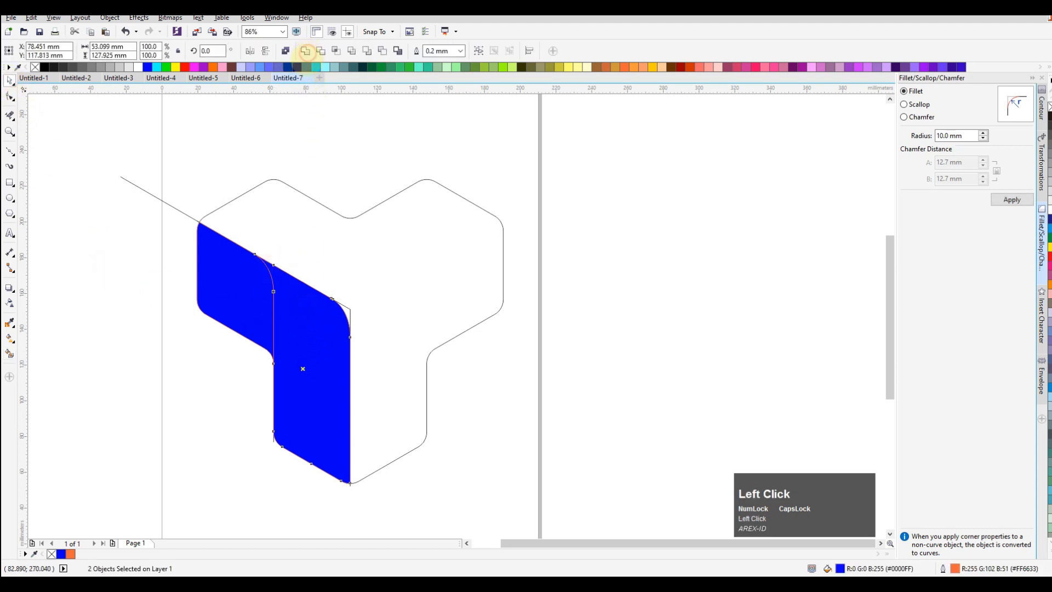
{"action": "left_click", "coordinate": [305, 51]}
{"action": "left_click", "coordinate": [147, 233]}
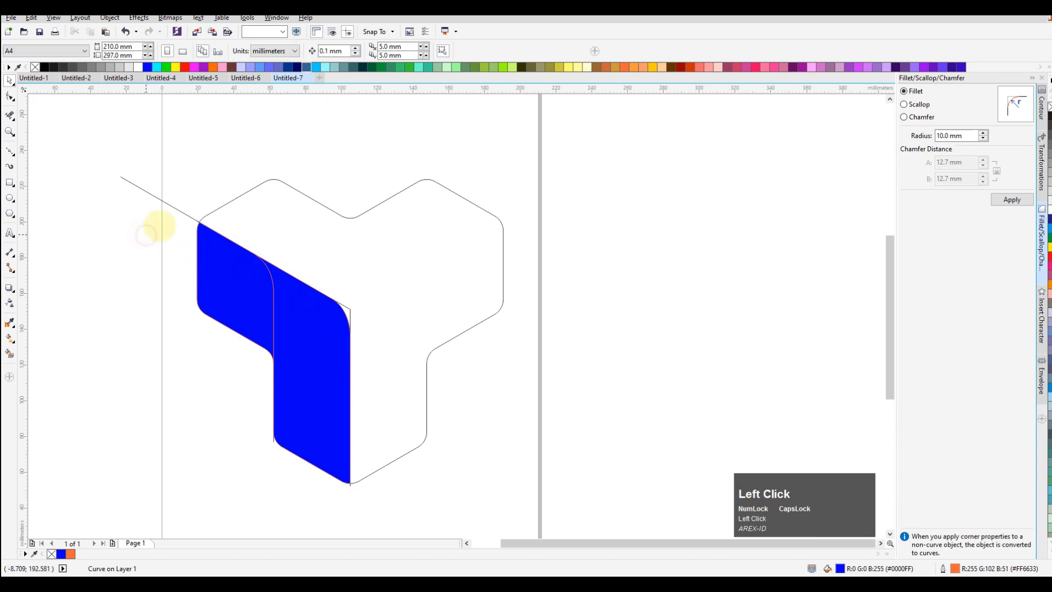
Step: Remove the outline from both blue panels
{"action": "left_click", "coordinate": [315, 329]}
{"action": "left_click", "coordinate": [234, 287], "text": "shift"}
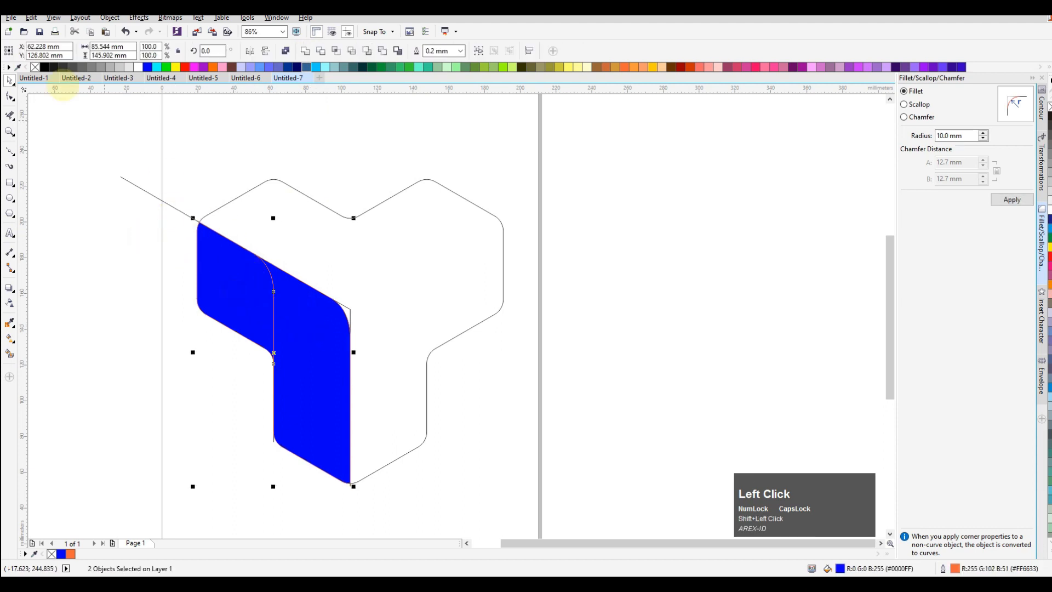
{"action": "right_click", "coordinate": [35, 67]}
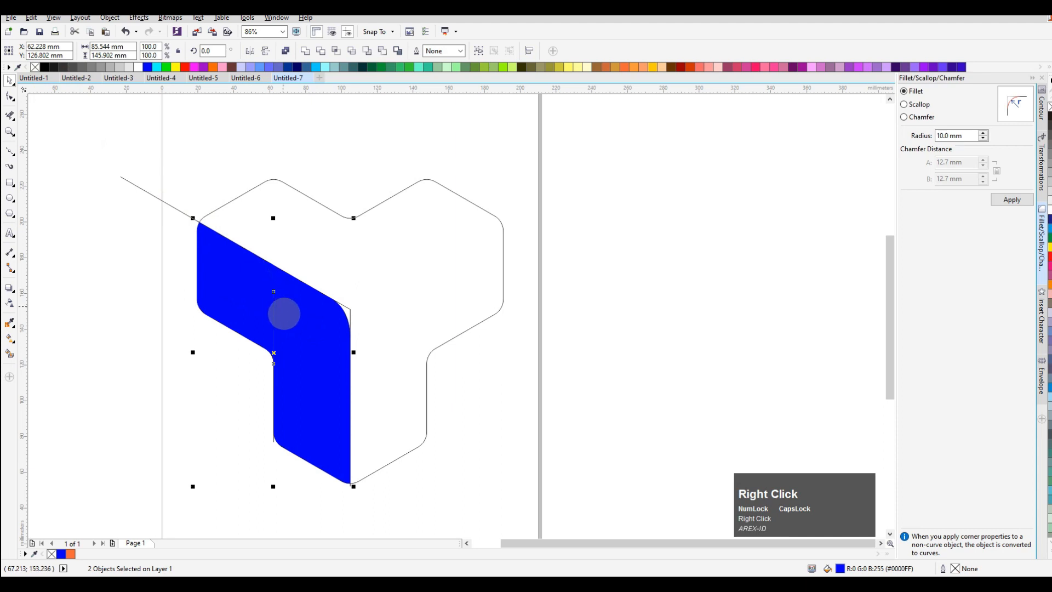
{"action": "left_click", "coordinate": [141, 318]}
Step: Apply a horizontal fountain fill to the left panel, orange at its outer edge fading to black at the fold
{"action": "left_click", "coordinate": [235, 289]}
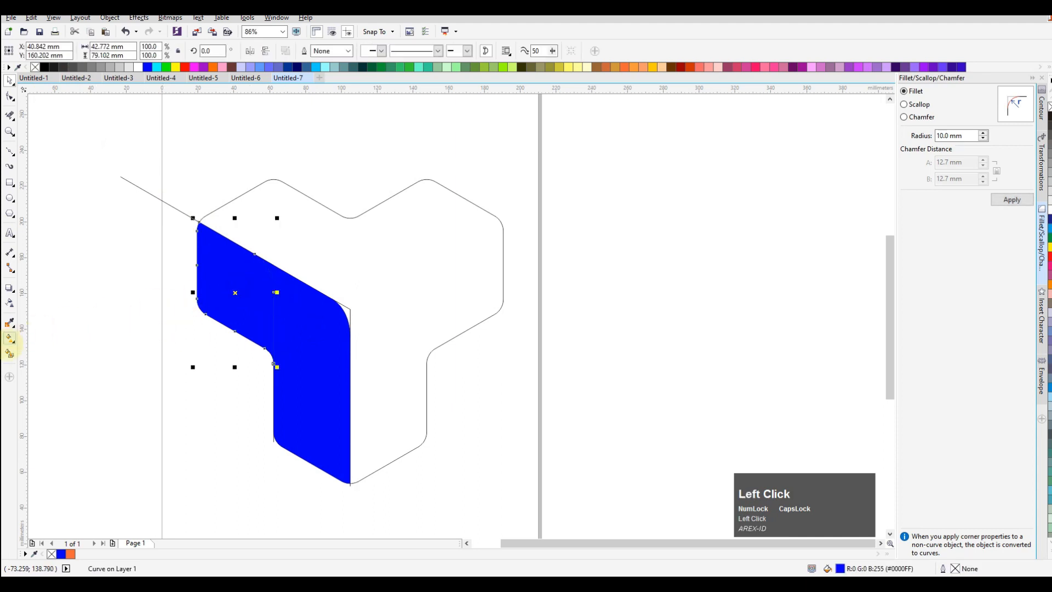
{"action": "left_click", "coordinate": [10, 338]}
{"action": "left_click_drag", "start_coordinate": [266, 309], "coordinate": [163, 304]}
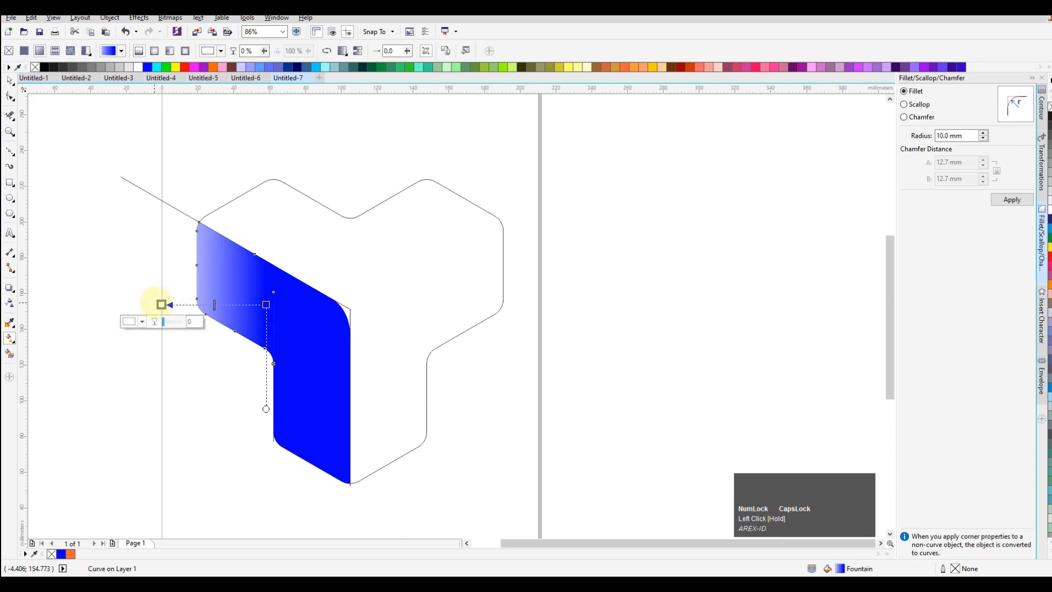
{"action": "left_click", "coordinate": [212, 67]}
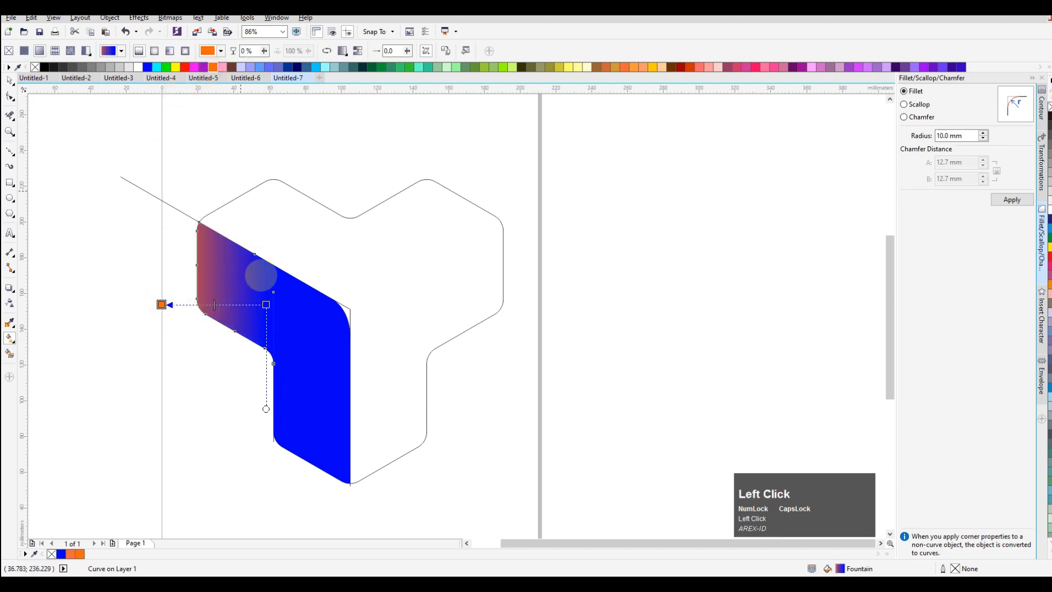
{"action": "left_click", "coordinate": [266, 304]}
{"action": "left_click", "coordinate": [45, 67]}
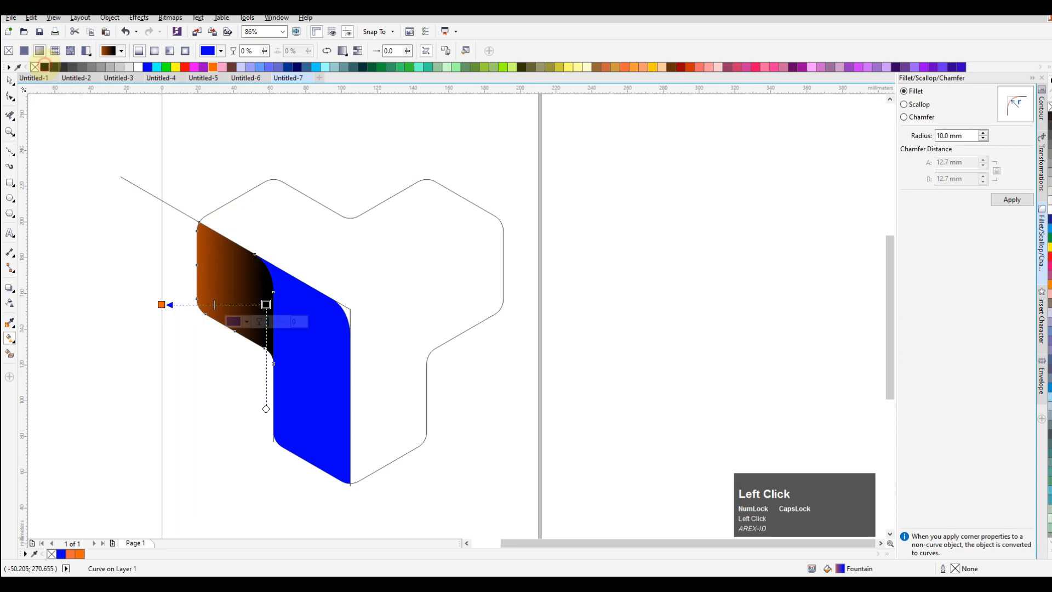
{"action": "left_click_drag", "start_coordinate": [162, 305], "coordinate": [300, 305]}
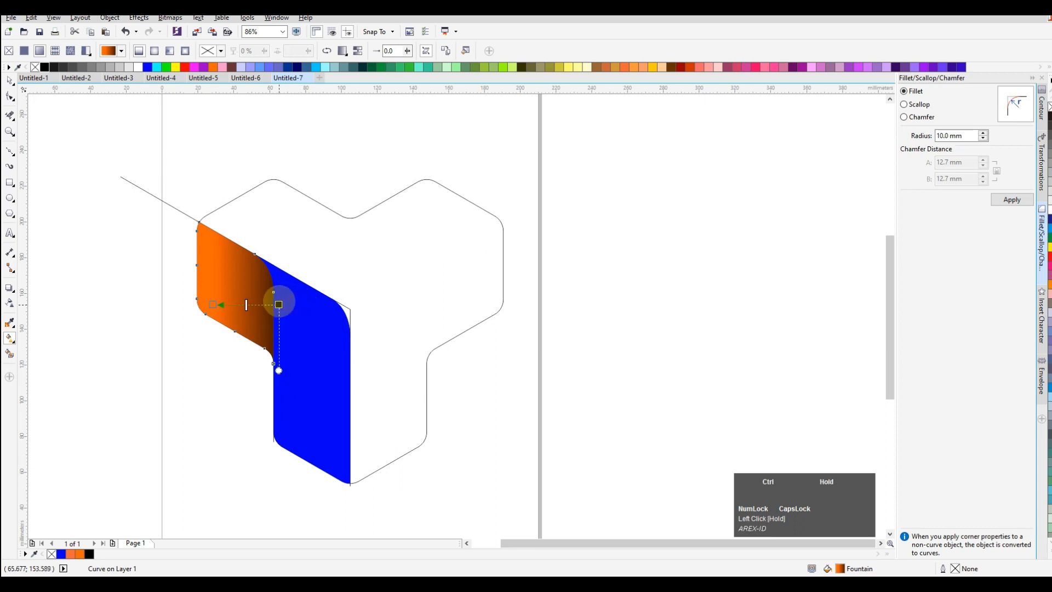
Step: Apply a vertical fountain fill to the blue vertical panel, black at both ends with an orange colour stop in the middle
{"action": "left_click", "coordinate": [313, 298]}
{"action": "left_click_drag", "start_coordinate": [312, 464], "coordinate": [311, 278]}
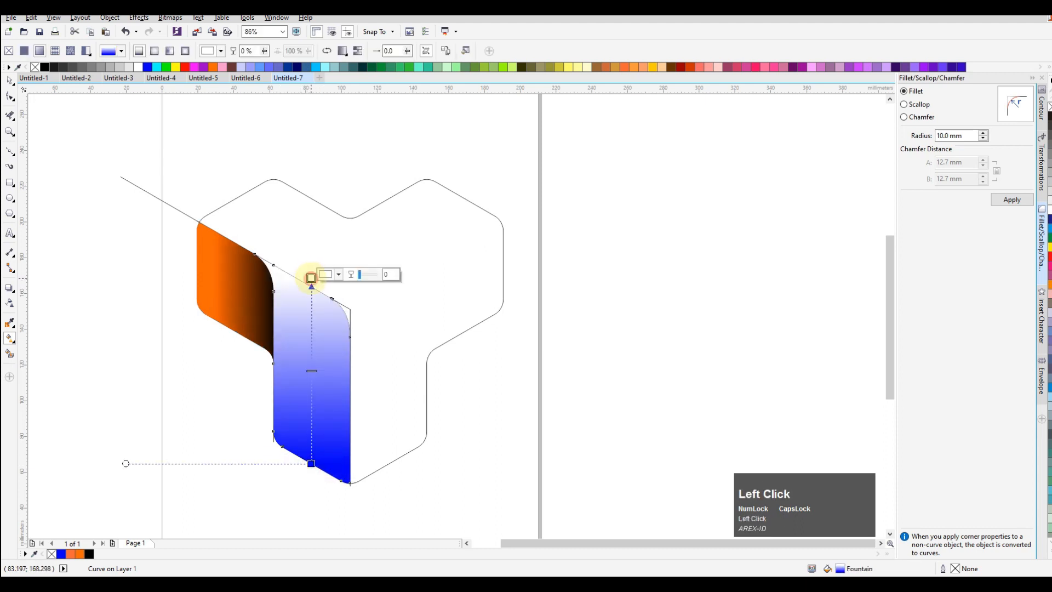
{"action": "left_click", "coordinate": [214, 66]}
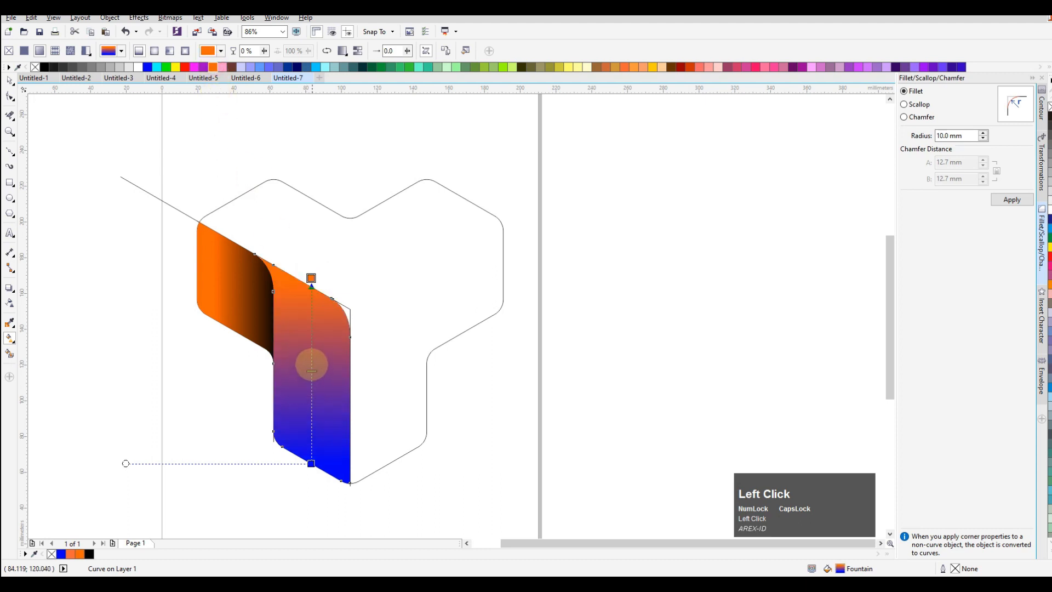
{"action": "double_click", "coordinate": [311, 364]}
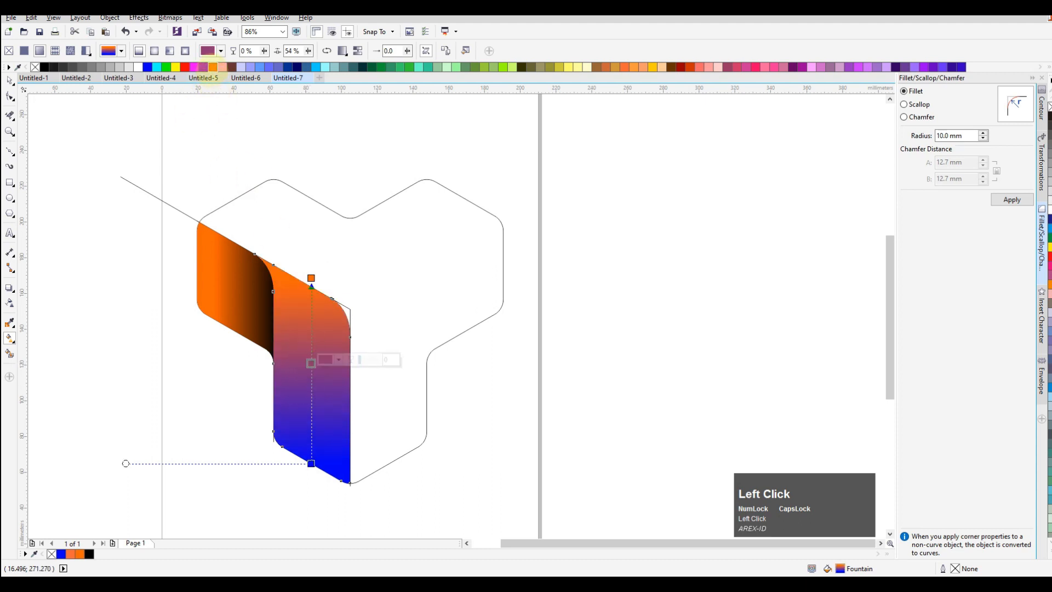
{"action": "left_click", "coordinate": [213, 66]}
{"action": "left_click", "coordinate": [311, 278]}
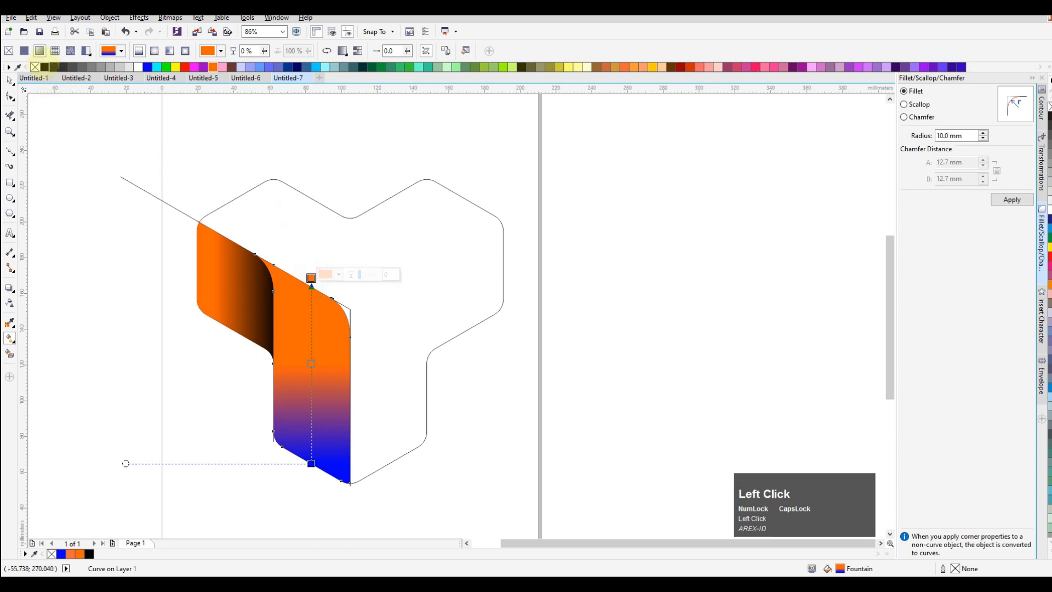
{"action": "left_click", "coordinate": [44, 67]}
{"action": "left_click", "coordinate": [311, 466]}
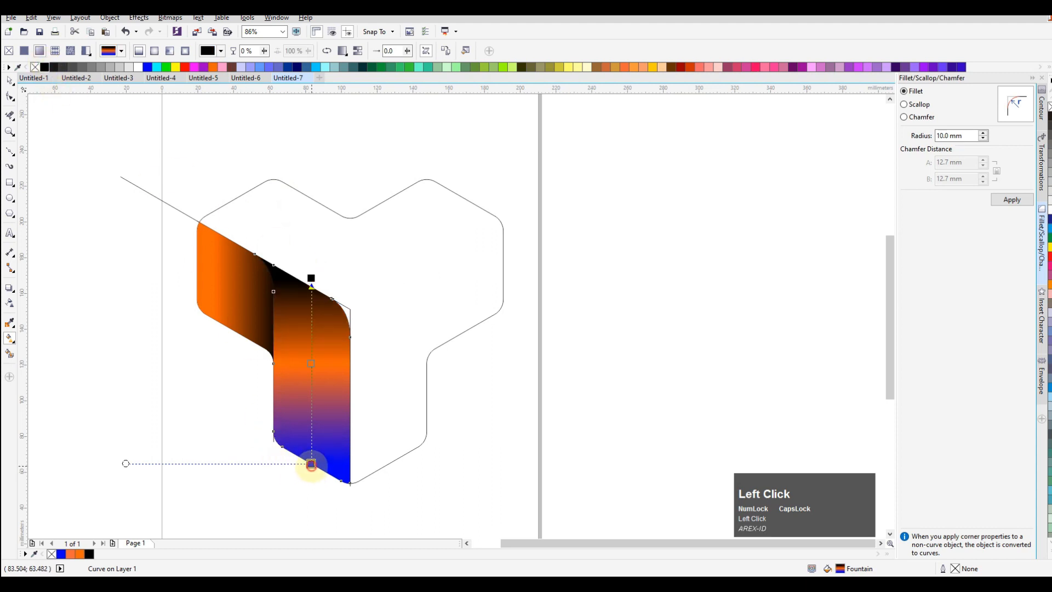
{"action": "left_click", "coordinate": [44, 66]}
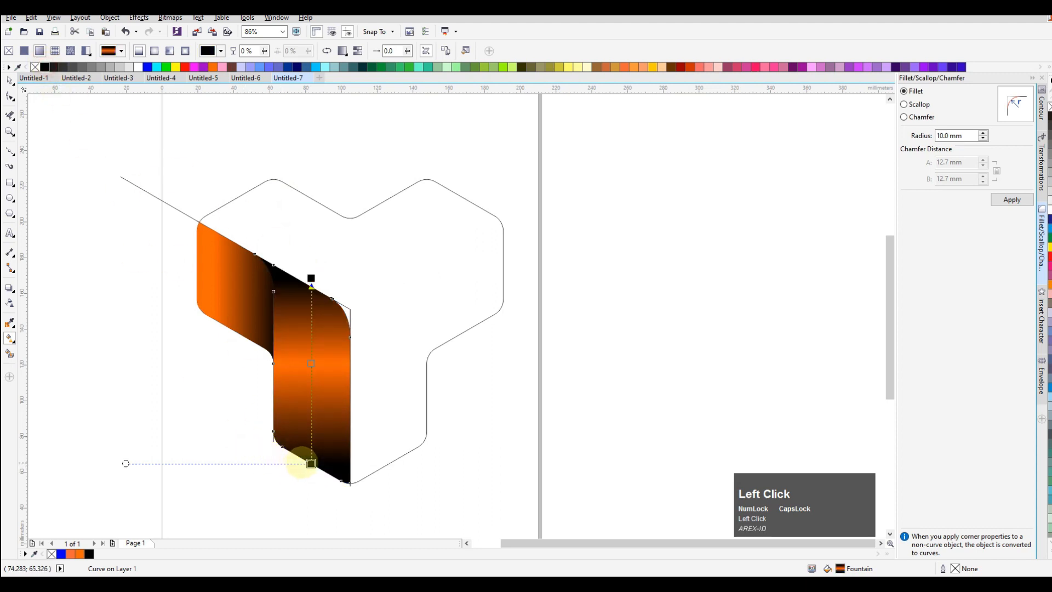
Step: Tilt the vertical panel's gradient diagonally, moving its end points beyond the panel's lower-left and upper-right corners
{"action": "left_click_drag", "start_coordinate": [310, 464], "coordinate": [297, 464]}
{"action": "left_click_drag", "start_coordinate": [310, 278], "coordinate": [333, 299]}
{"action": "left_click_drag", "start_coordinate": [297, 463], "coordinate": [259, 444]}
{"action": "left_click_drag", "start_coordinate": [333, 299], "coordinate": [340, 278]}
{"action": "left_click_drag", "start_coordinate": [260, 445], "coordinate": [256, 453]}
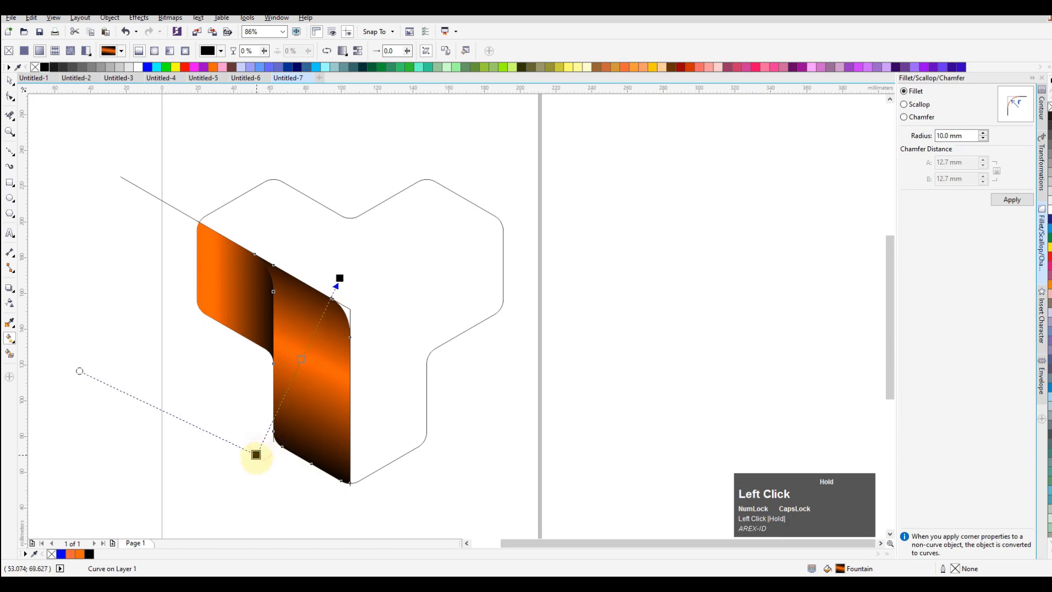
{"action": "mouse_move", "coordinate": [339, 278]}
{"action": "left_mouse_down"}
{"action": "mouse_move", "coordinate": [344, 260]}
{"action": "mouse_move", "coordinate": [340, 276]}
{"action": "left_mouse_up"}
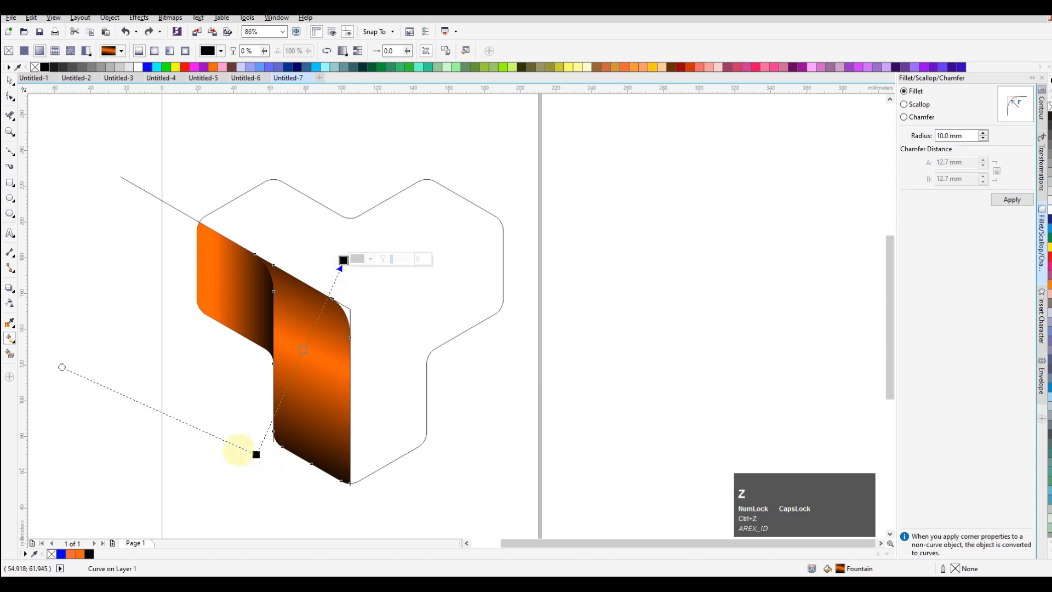
Step: Group the left panel and the vertical panel together
{"action": "left_click", "coordinate": [9, 80]}
{"action": "left_click", "coordinate": [115, 279]}
{"action": "left_click", "coordinate": [295, 310]}
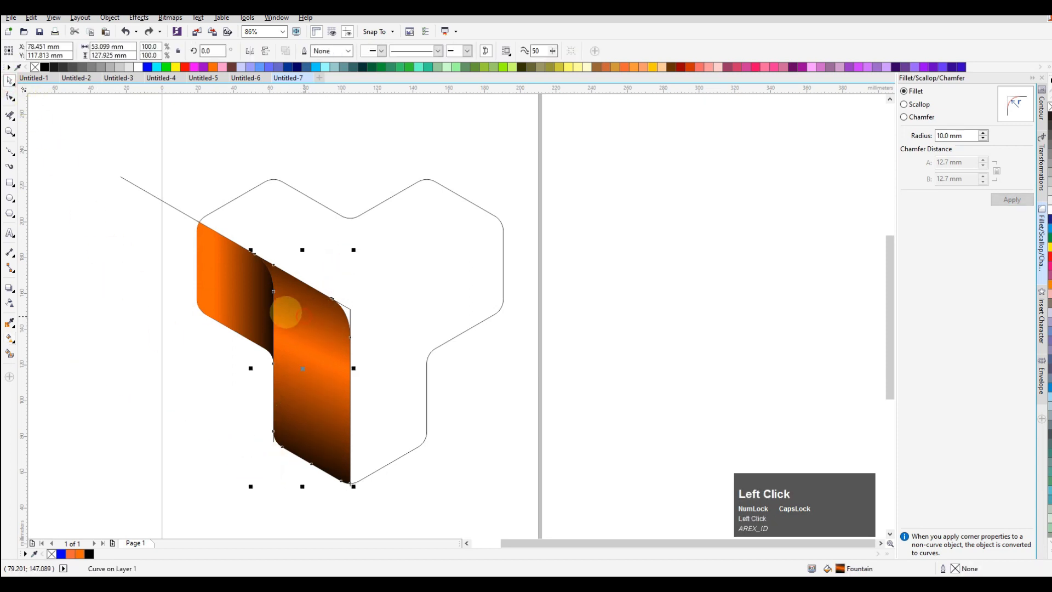
{"action": "left_click", "coordinate": [230, 293], "text": "shift"}
{"action": "key", "text": "ctrl+g"}
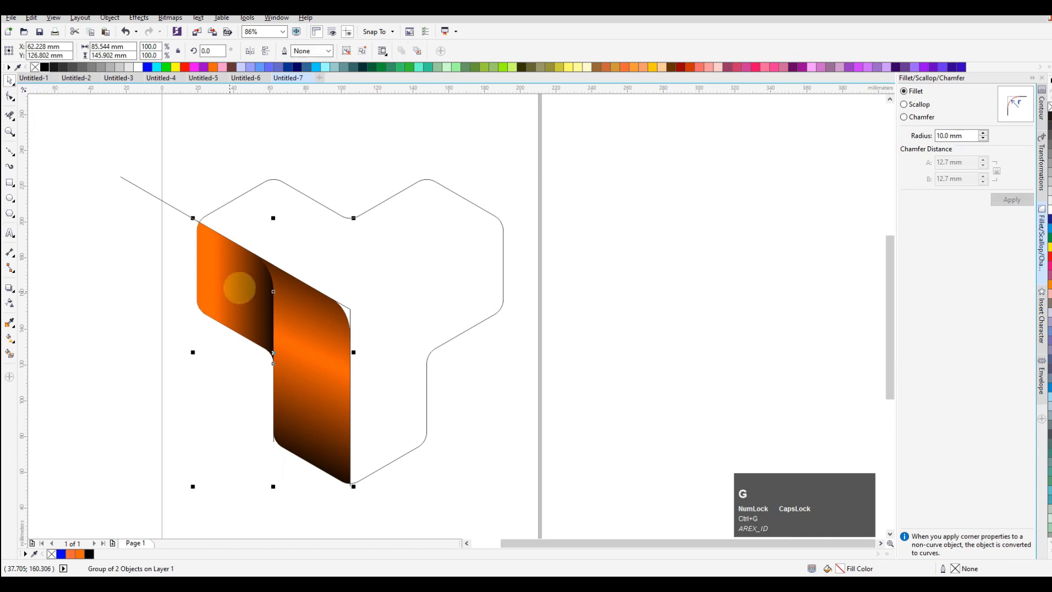
Step: Delete the rounded outline of the joined hexagons
{"action": "left_click", "coordinate": [389, 270]}
{"action": "key", "text": "Delete"}
{"action": "left_click_drag", "start_coordinate": [406, 422], "coordinate": [78, 123]}
{"action": "left_click", "coordinate": [275, 248]}
{"action": "left_click", "coordinate": [348, 308]}
{"action": "key", "text": "Delete"}
{"action": "key", "text": "ctrl+z"}
Step: Move the panel group's rotation centre to the corner where the diagonal and vertical guide lines meet
{"action": "left_click", "coordinate": [347, 275]}
{"action": "left_click", "coordinate": [301, 322]}
{"action": "left_click_drag", "start_coordinate": [346, 313], "coordinate": [350, 309]}
{"action": "left_click", "coordinate": [383, 279]}
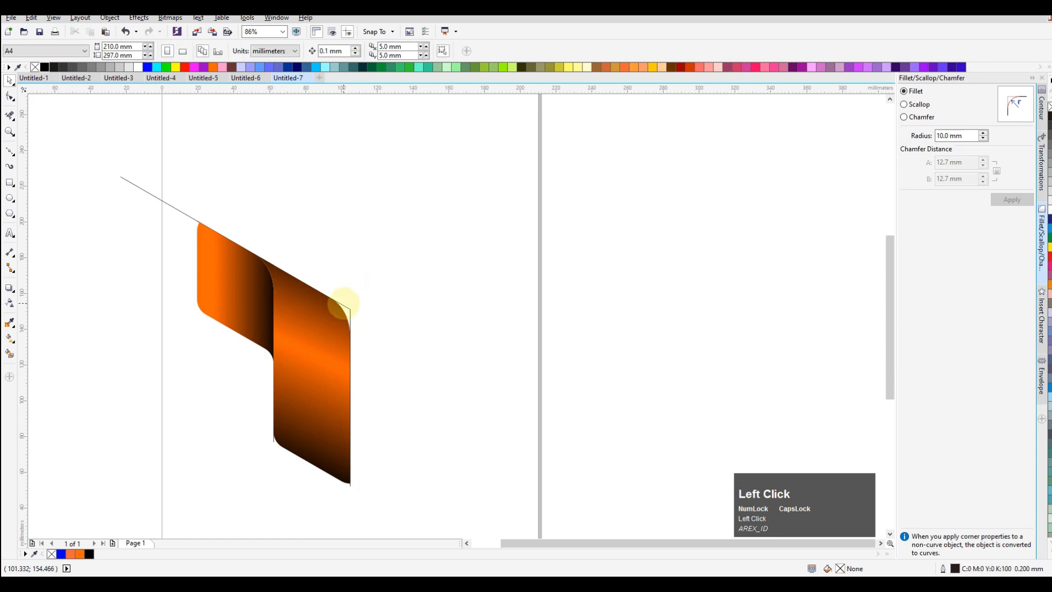
Step: Delete the leftover diagonal and vertical construction lines around the panel group
{"action": "left_click", "coordinate": [151, 194]}
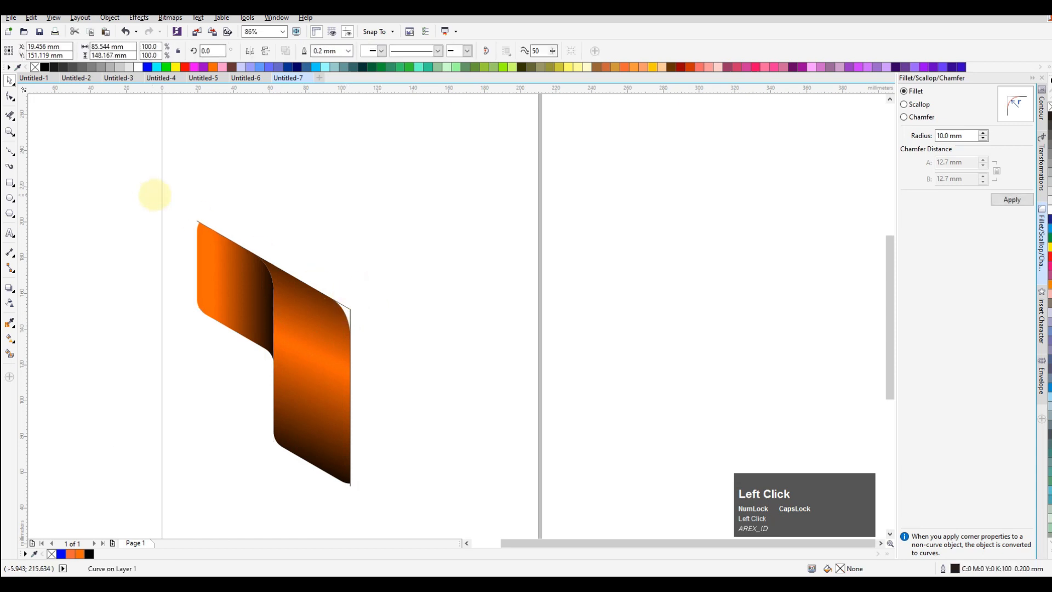
{"action": "key", "text": "Delete"}
{"action": "left_click_drag", "start_coordinate": [176, 195], "coordinate": [386, 342]}
{"action": "left_click_drag", "start_coordinate": [426, 512], "coordinate": [334, 300]}
{"action": "left_click", "coordinate": [347, 307]}
{"action": "left_click", "coordinate": [372, 282]}
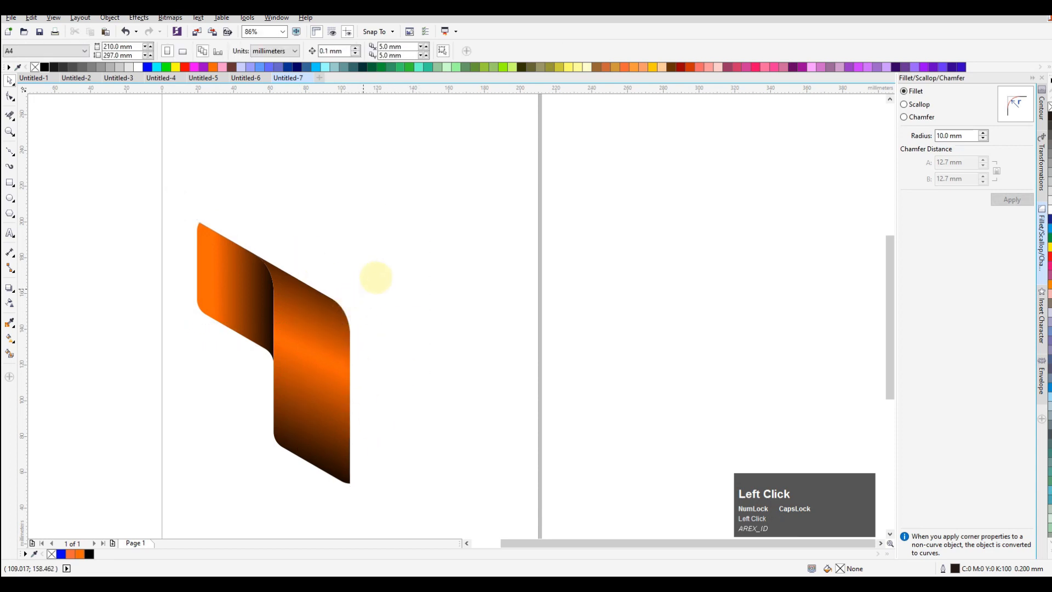
Step: Create two rotated copies of the panel group around its rotation centre, spaced 120° apart, to complete the three-armed ribbon
{"action": "left_click", "coordinate": [310, 331]}
{"action": "left_click", "coordinate": [310, 331]}
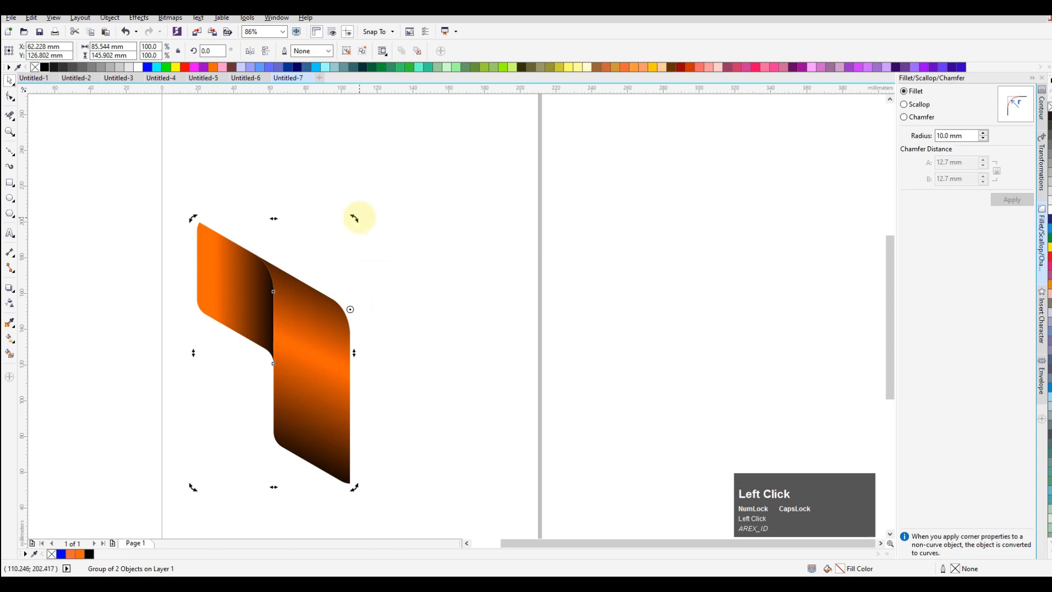
{"action": "left_click_drag", "start_coordinate": [355, 218], "coordinate": [406, 342]}
{"action": "right_click", "coordinate": [406, 342]}
{"action": "left_click_drag", "start_coordinate": [504, 176], "coordinate": [377, 418]}
{"action": "right_click", "coordinate": [377, 417]}
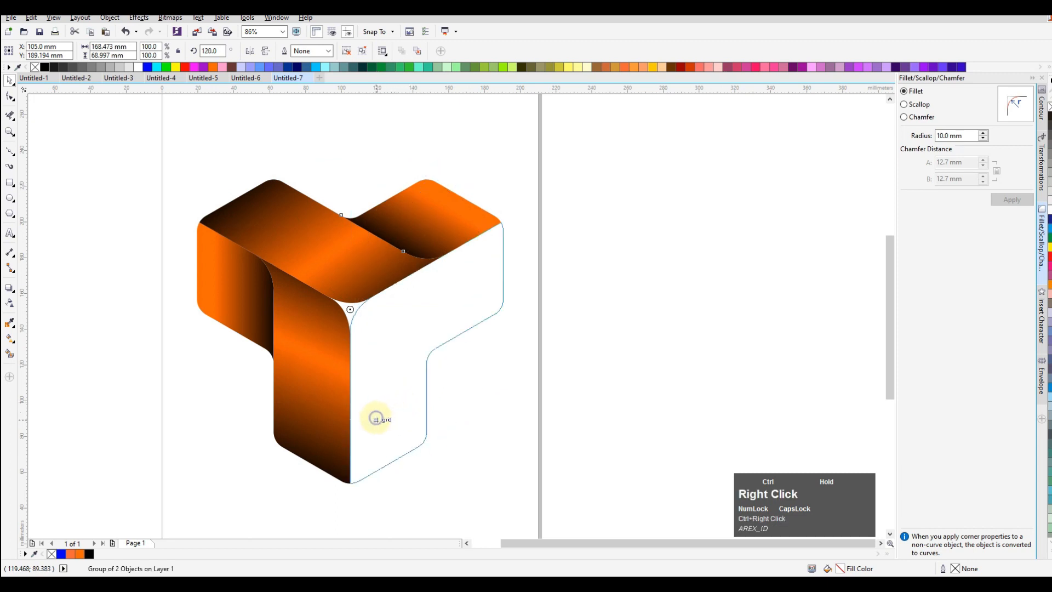
{"action": "left_click", "coordinate": [588, 311]}
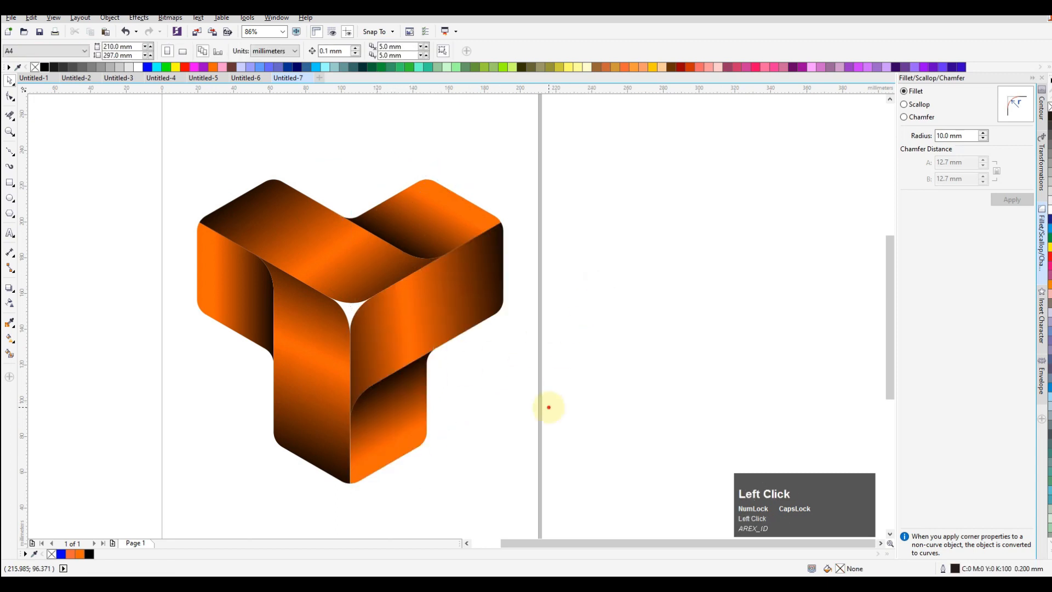
Step: Group the three ribbon pieces and move the logo up on the page to leave room beneath it
{"action": "left_click_drag", "start_coordinate": [551, 507], "coordinate": [110, 131]}
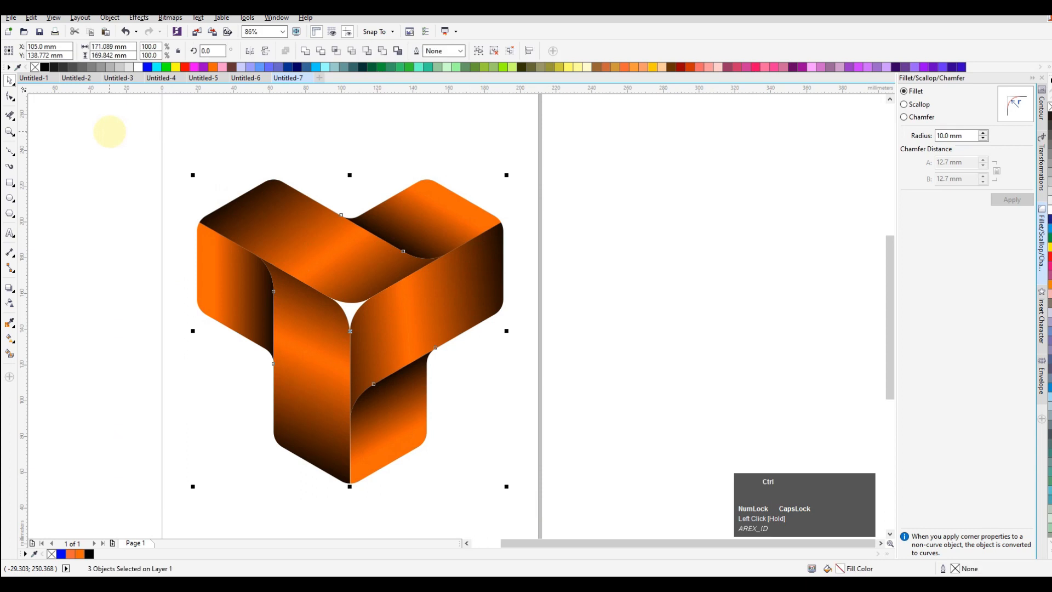
{"action": "key", "text": "ctrl+g"}
{"action": "left_click_drag", "start_coordinate": [321, 273], "coordinate": [301, 224]}
{"action": "left_click", "coordinate": [30, 184]}
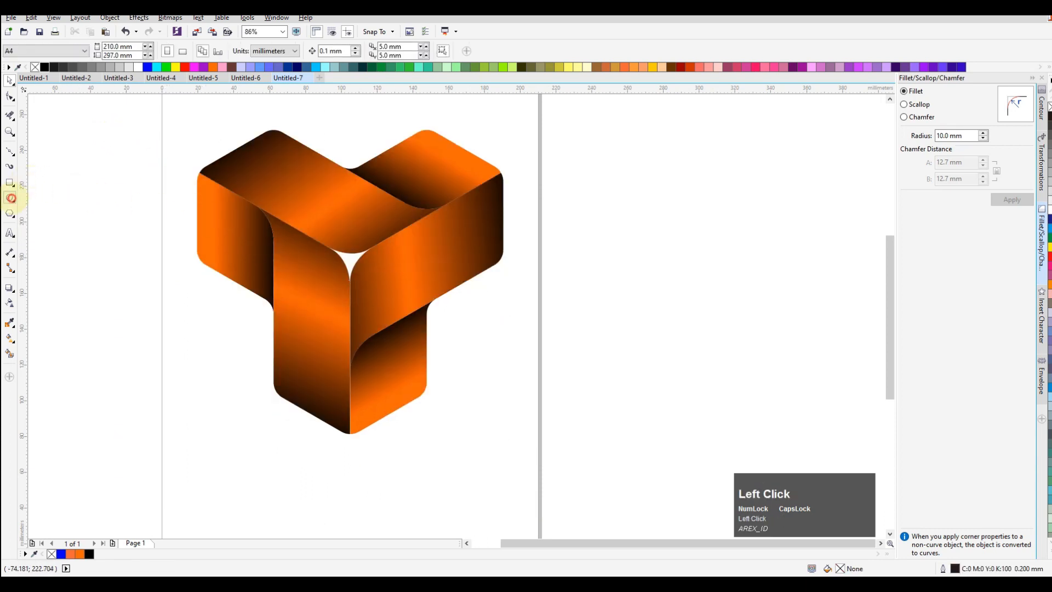
Step: Draw a flat ellipse about 84.5 × 4.9 mm below the logo and fill it black without an outline
{"action": "left_click", "coordinate": [11, 198]}
{"action": "left_click_drag", "start_coordinate": [277, 445], "coordinate": [428, 455]}
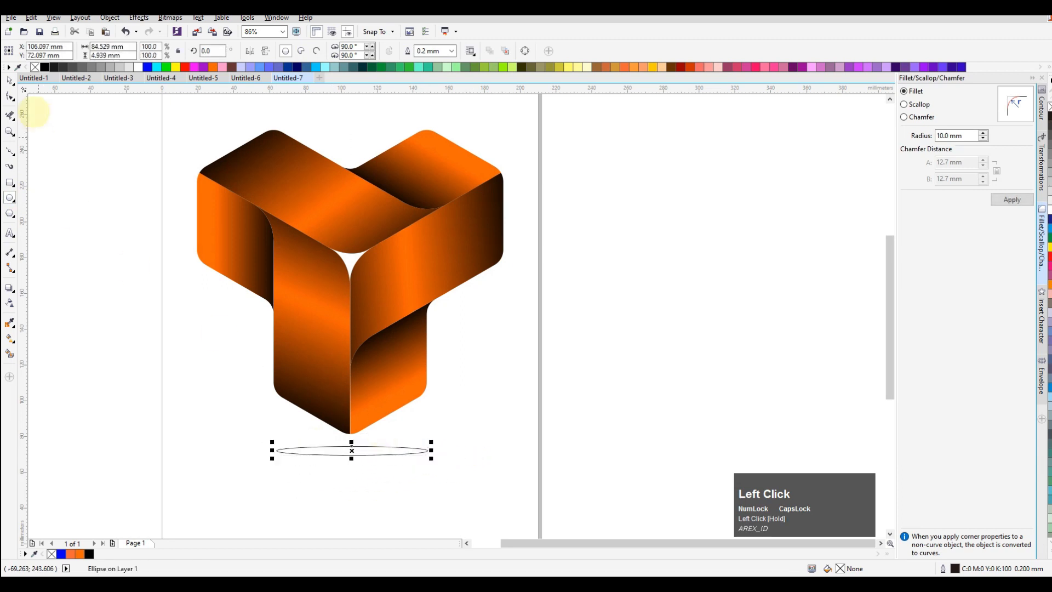
{"action": "left_click", "coordinate": [45, 66]}
Step: Apply an elliptical fountain fill to the flat ellipse, black at the centre fading to white at the edge
{"action": "left_click", "coordinate": [9, 337]}
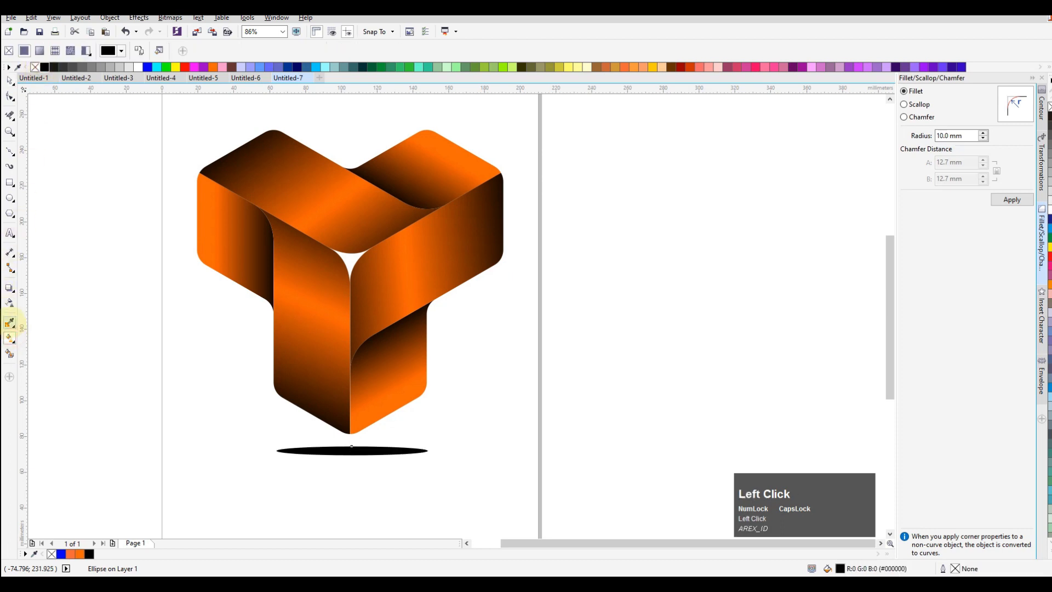
{"action": "left_click", "coordinate": [39, 51]}
{"action": "left_click", "coordinate": [153, 51]}
{"action": "left_click", "coordinate": [351, 449]}
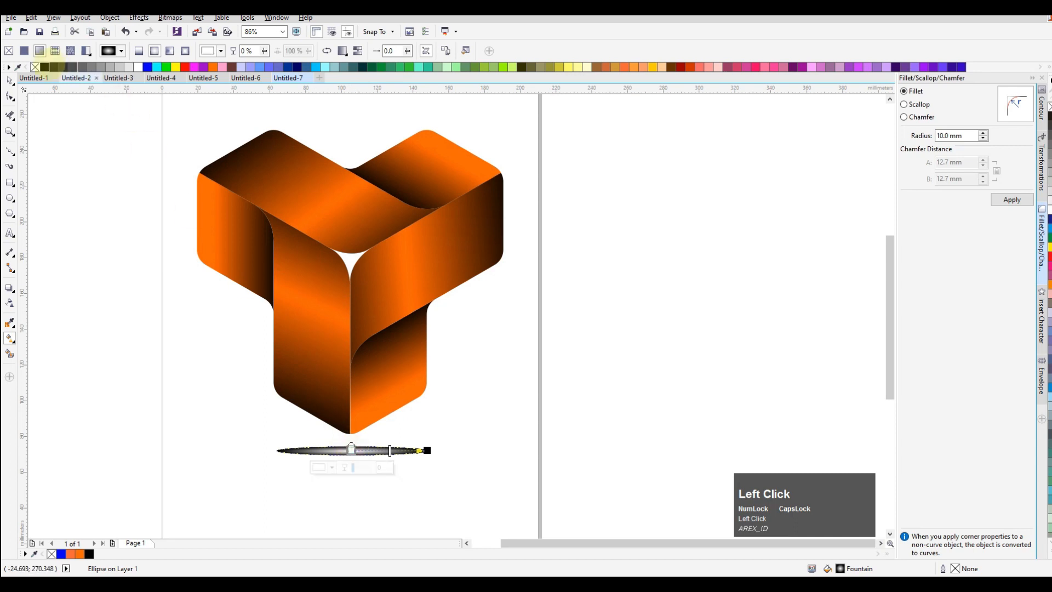
{"action": "left_click", "coordinate": [428, 450]}
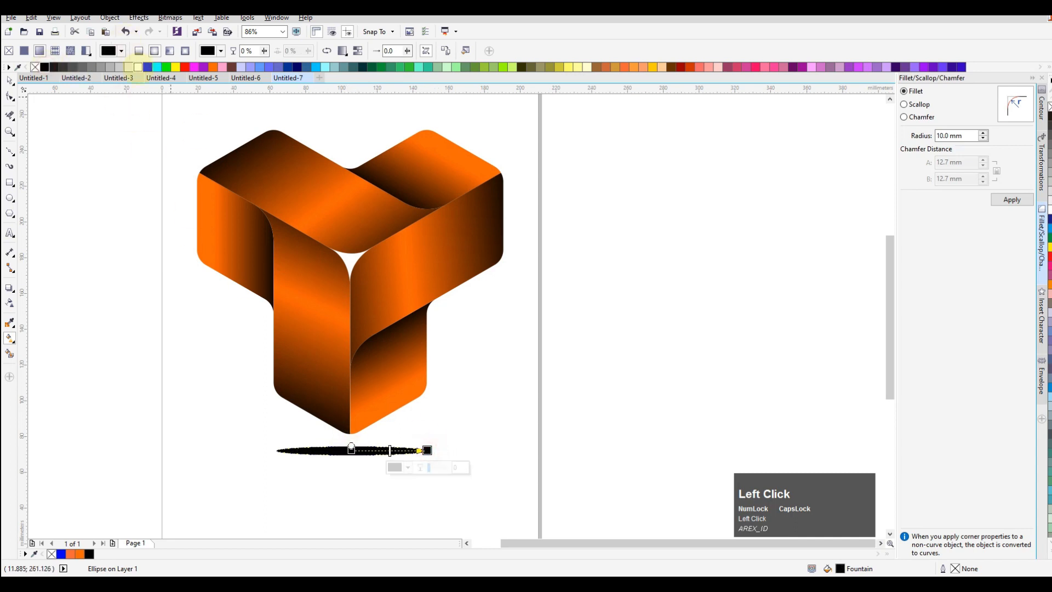
{"action": "left_click", "coordinate": [138, 67]}
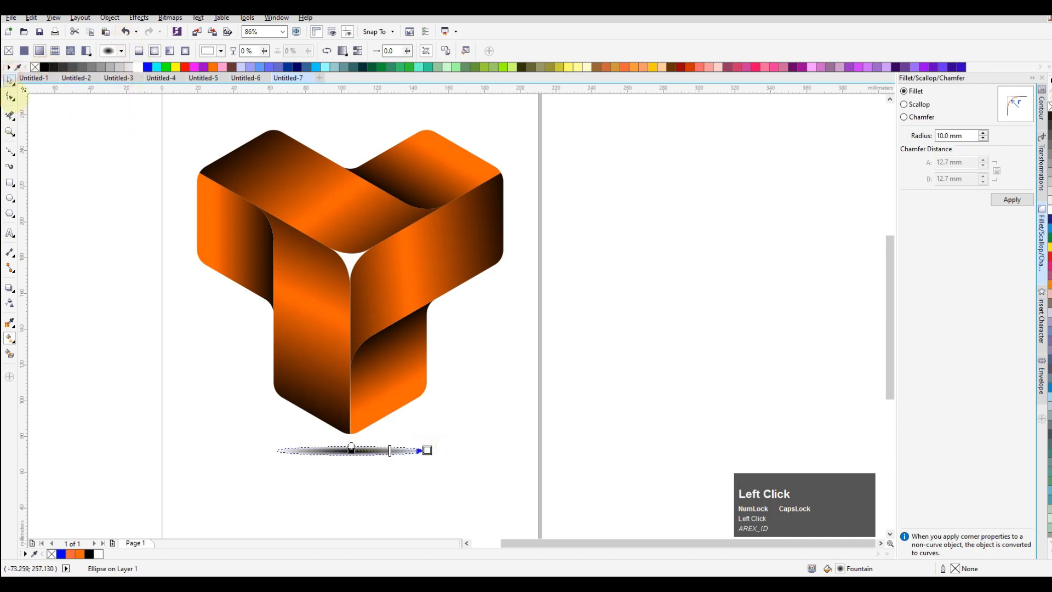
{"action": "left_click", "coordinate": [10, 80]}
{"action": "left_click", "coordinate": [100, 215]}
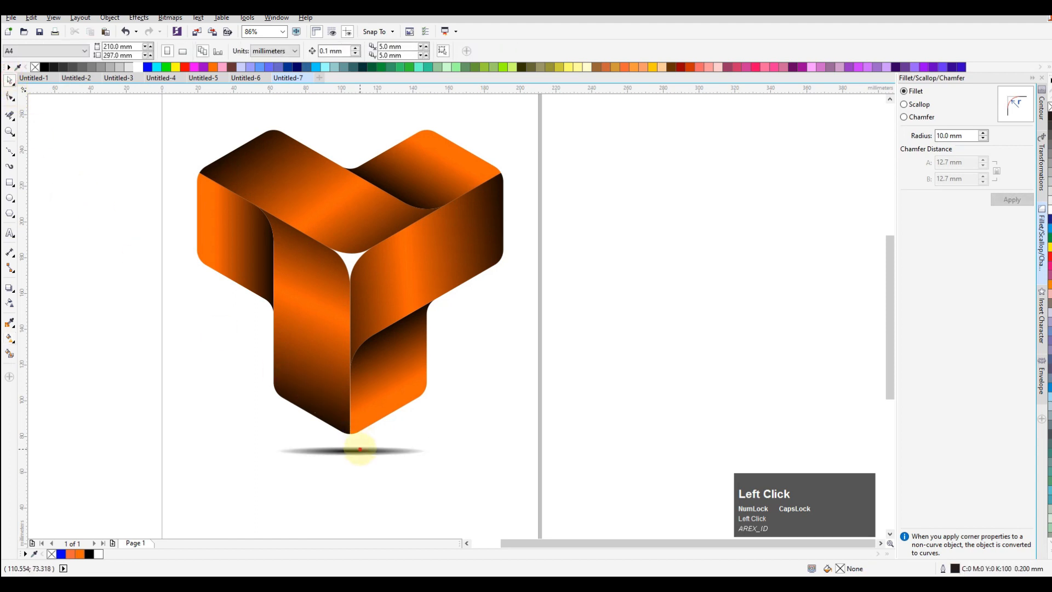
Step: Enlarge the shadow ellipse to about 107 × 6.3 mm and place it just below the logo's lower tip
{"action": "left_click", "coordinate": [360, 451]}
{"action": "left_click_drag", "start_coordinate": [431, 450], "coordinate": [405, 439]}
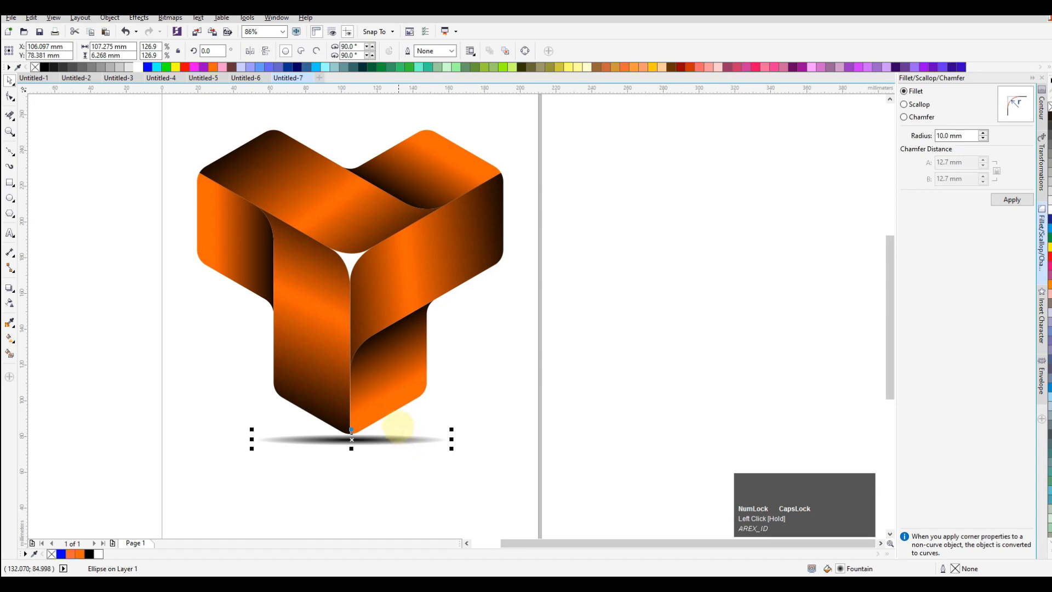
{"action": "left_click_drag", "start_coordinate": [399, 436], "coordinate": [392, 444]}
{"action": "left_click", "coordinate": [620, 330]}
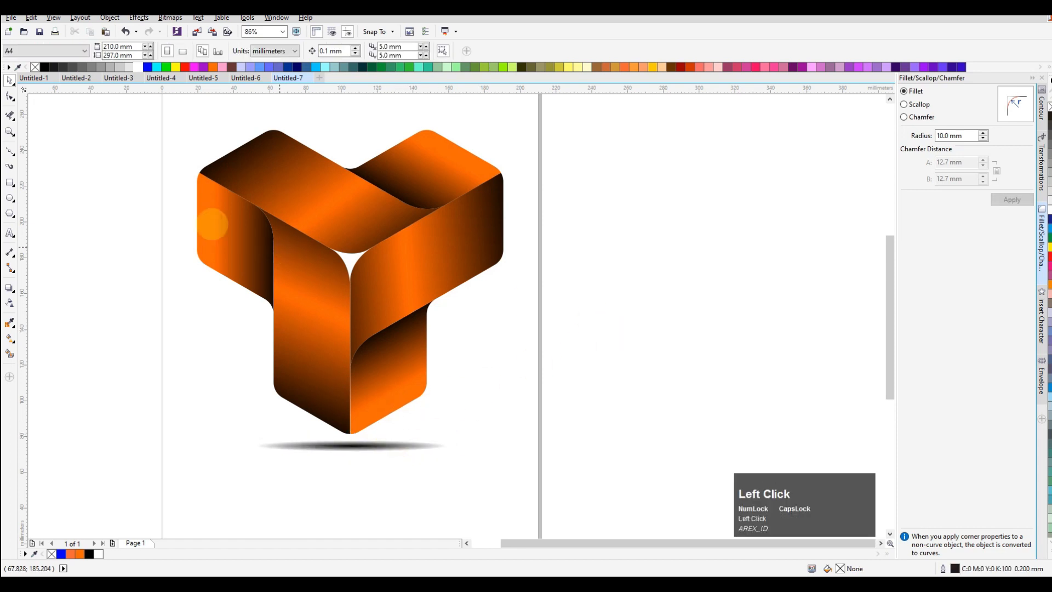
Step: Centre the shadow ellipse horizontally under the logo
{"action": "left_click", "coordinate": [10, 132]}
{"action": "scroll", "coordinate": [141, 188], "scroll_direction": "down", "scroll_amount": 3}
{"action": "left_click_drag", "start_coordinate": [222, 179], "coordinate": [400, 345]}
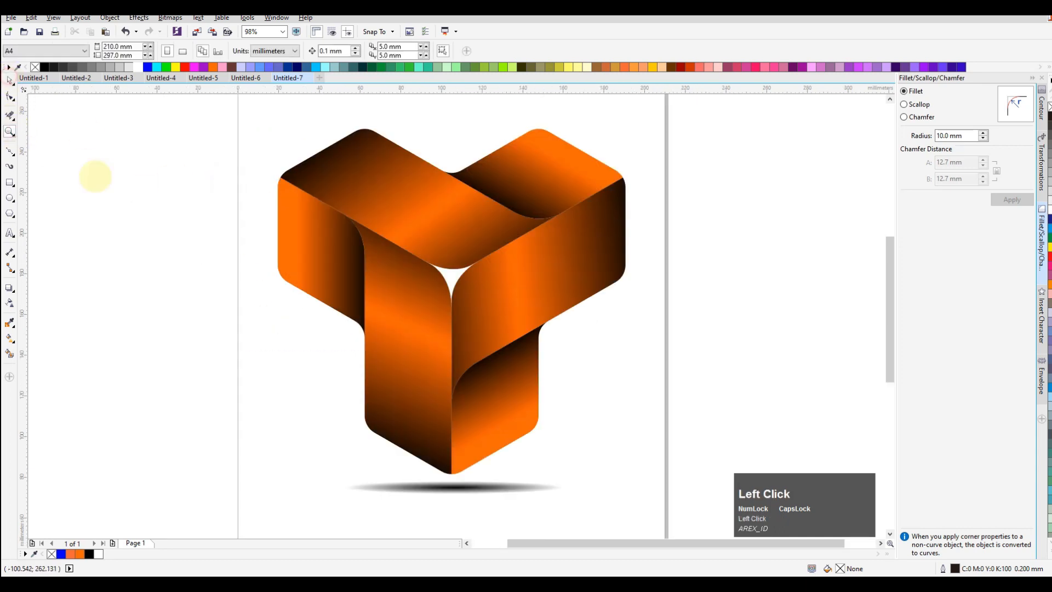
{"action": "left_click", "coordinate": [456, 476]}
{"action": "left_click", "coordinate": [475, 441], "text": "shift"}
{"action": "scroll", "coordinate": [384, 403], "scroll_direction": "down", "scroll_amount": 2}
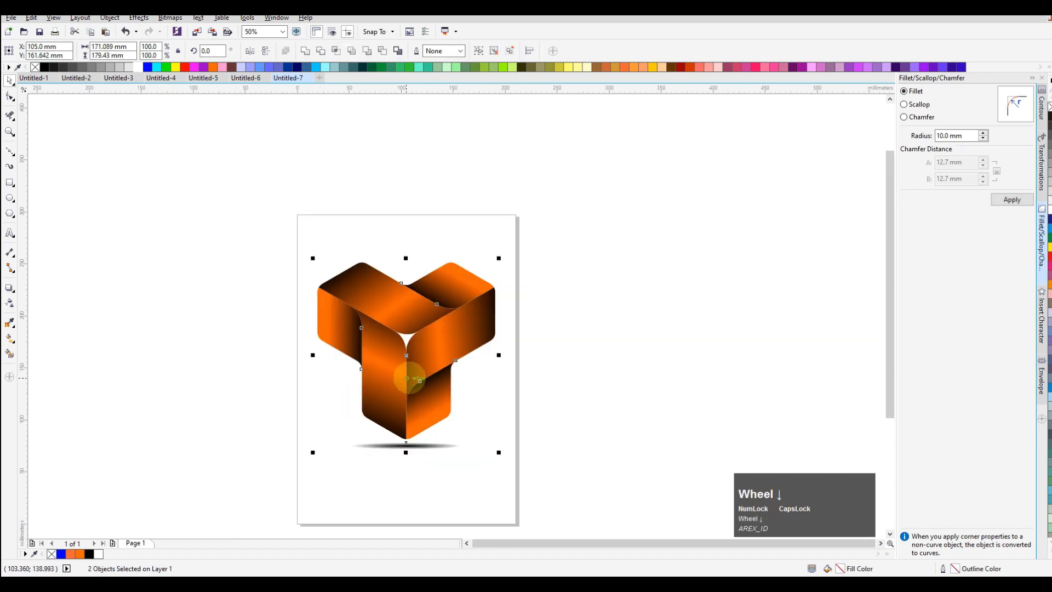
Step: Examine the finished ribbon logo and its shadow up close
{"action": "scroll", "coordinate": [158, 259], "scroll_direction": "up", "scroll_amount": 2}
{"action": "left_click", "coordinate": [9, 132]}
{"action": "scroll", "coordinate": [157, 170], "scroll_direction": "down", "scroll_amount": 2}
{"action": "left_click_drag", "start_coordinate": [167, 169], "coordinate": [374, 368]}
{"action": "left_click", "coordinate": [10, 80]}
{"action": "left_click", "coordinate": [55, 146]}
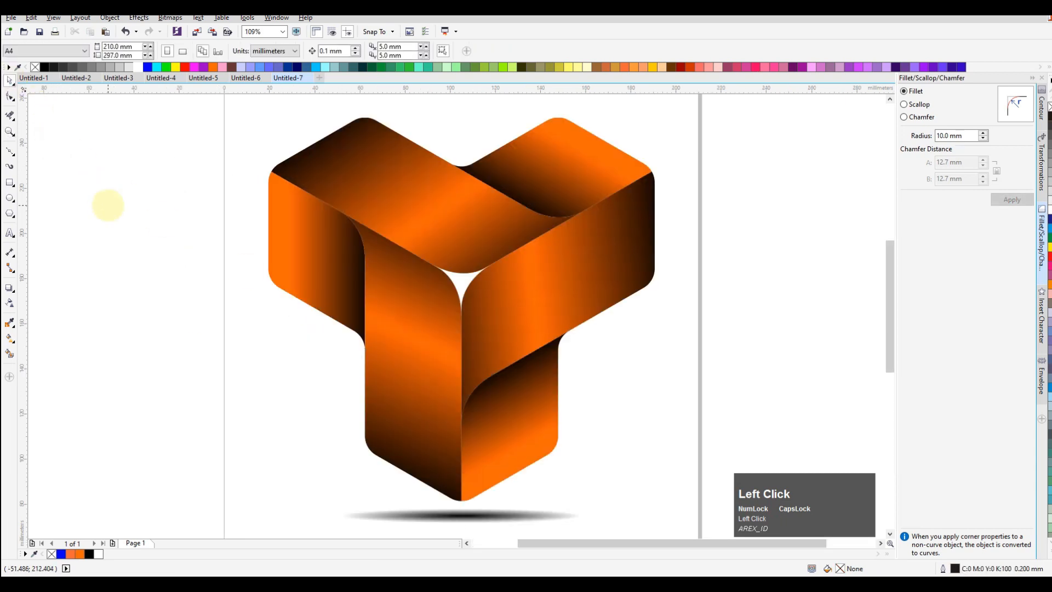